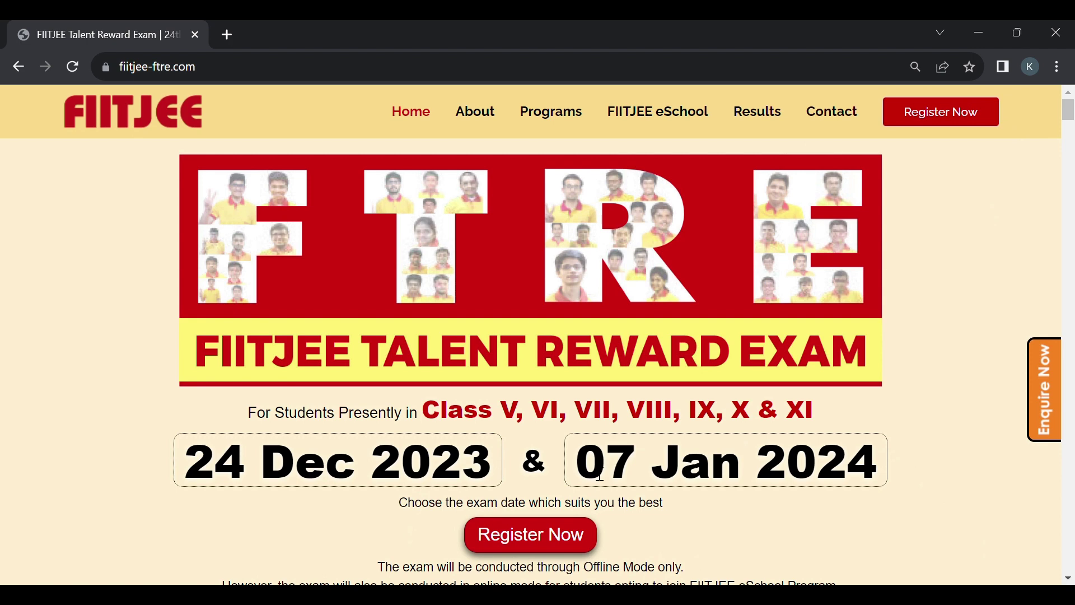
Step: Go to the FTRE Student Registration Portal via Register Now and review its fee incentives
left_click(538, 551)
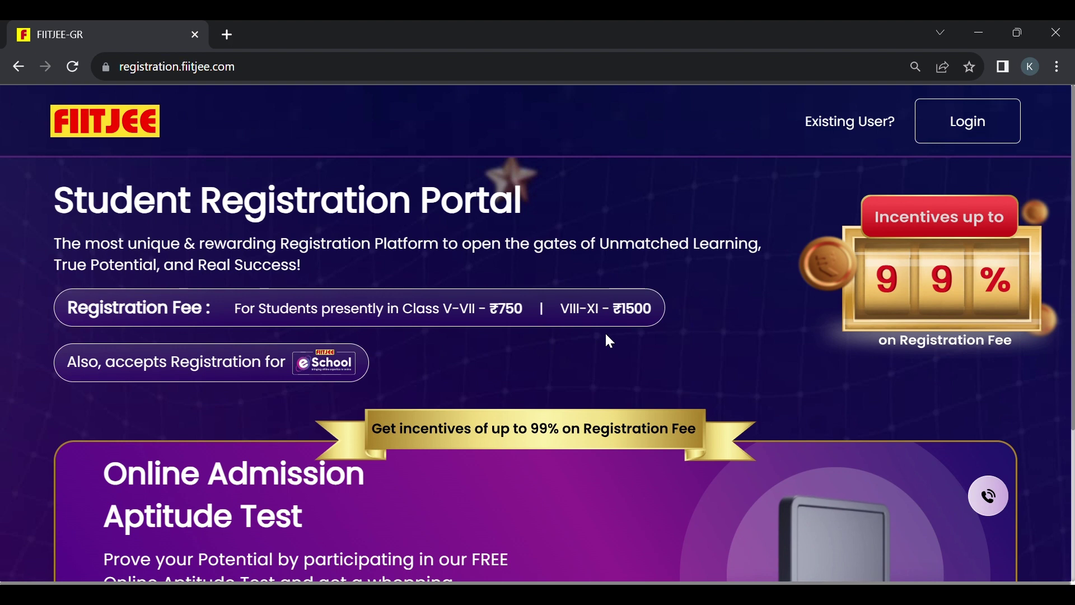
scroll(607, 336, "down", 4)
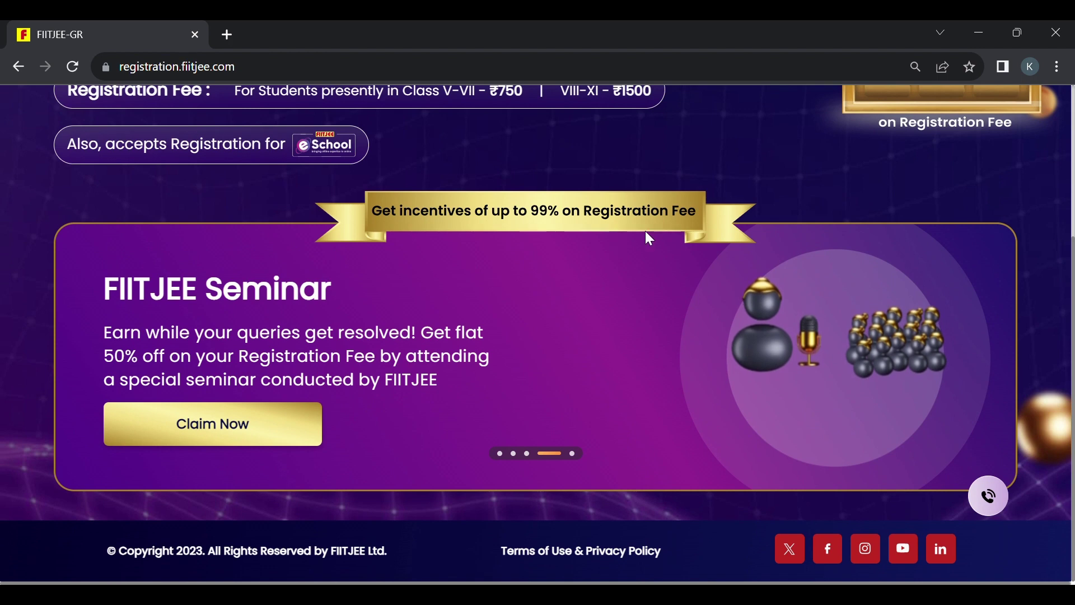
scroll(675, 246, "up", 4)
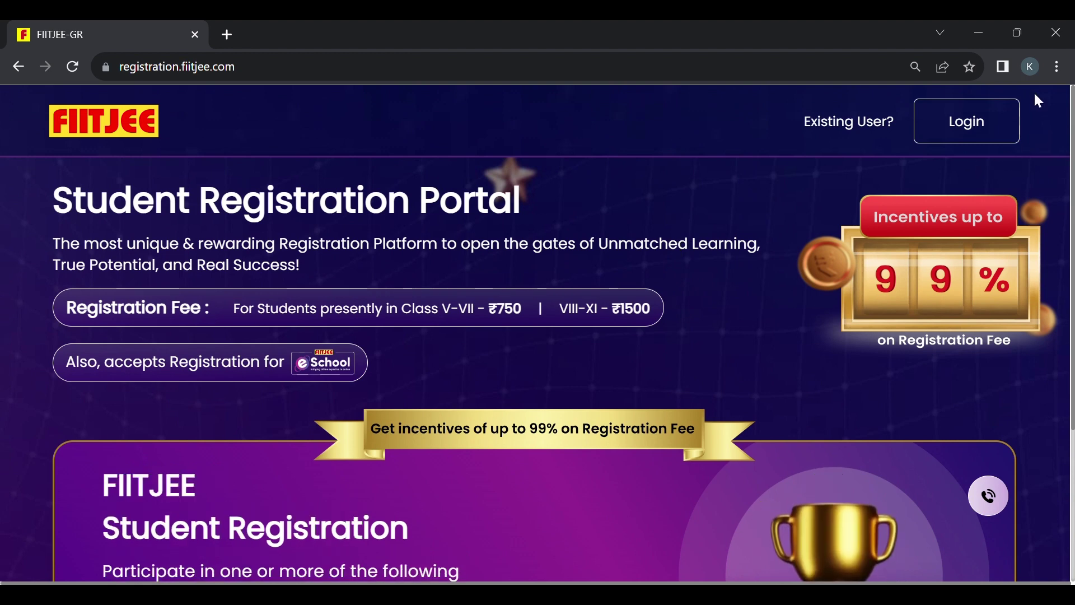
Step: Log in with the student's mobile number, enter the OTP, authorise contact and verify
left_click(1007, 131)
left_click(690, 315)
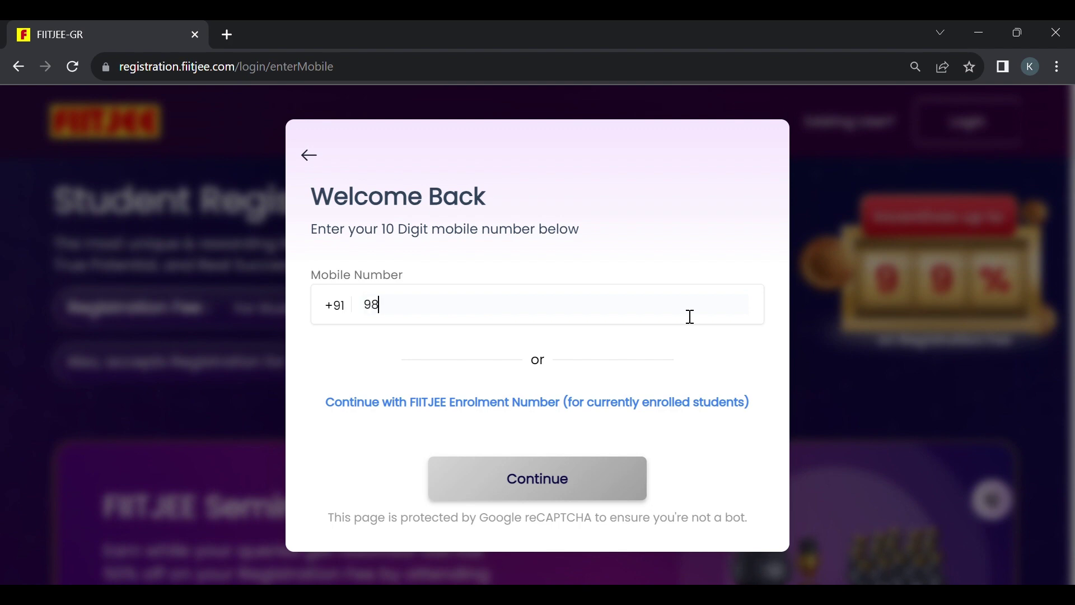
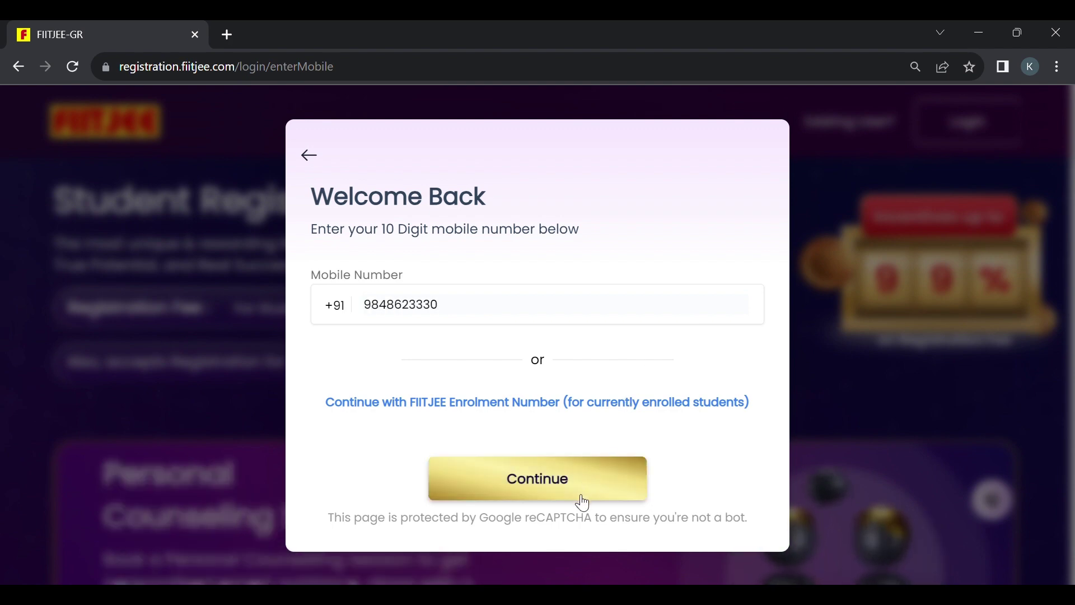
left_click(583, 503)
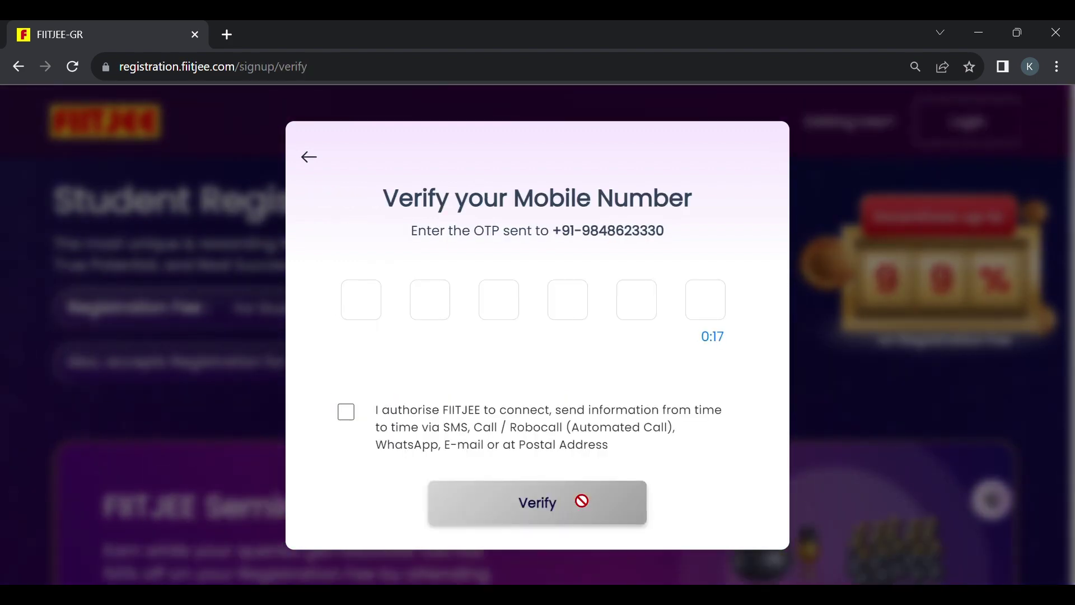
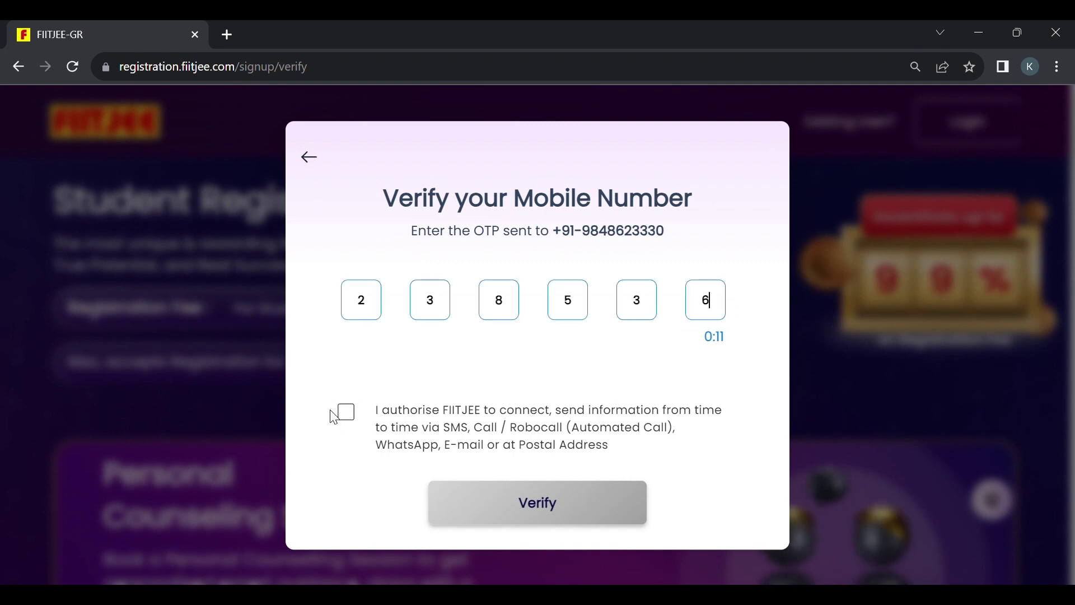
left_click(351, 417)
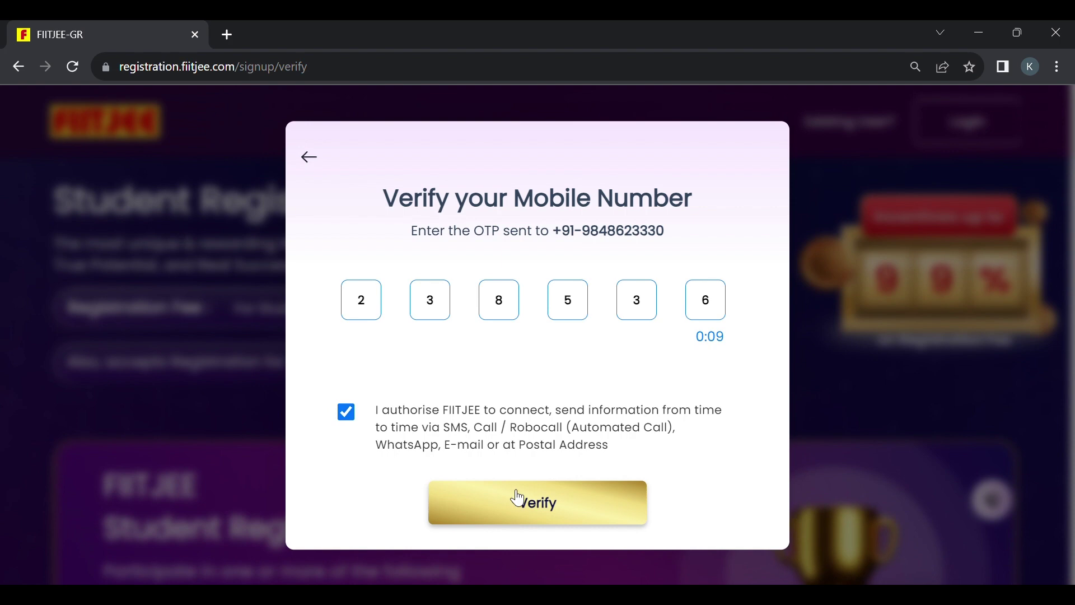
left_click(576, 502)
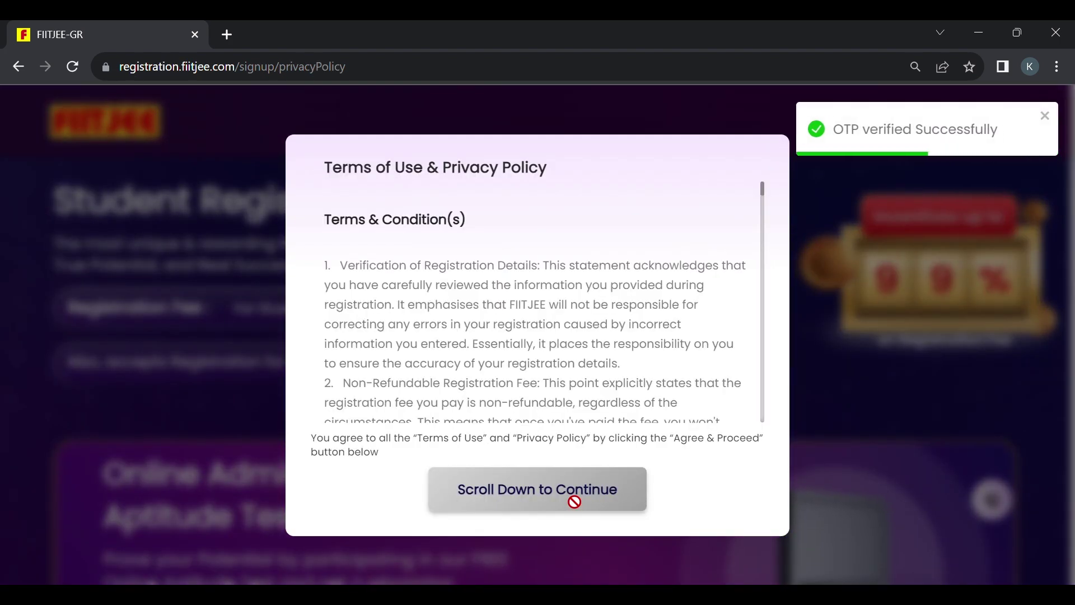
Step: Read through the Terms of Use & Privacy Policy and agree to proceed
scroll(578, 372, "down", 20)
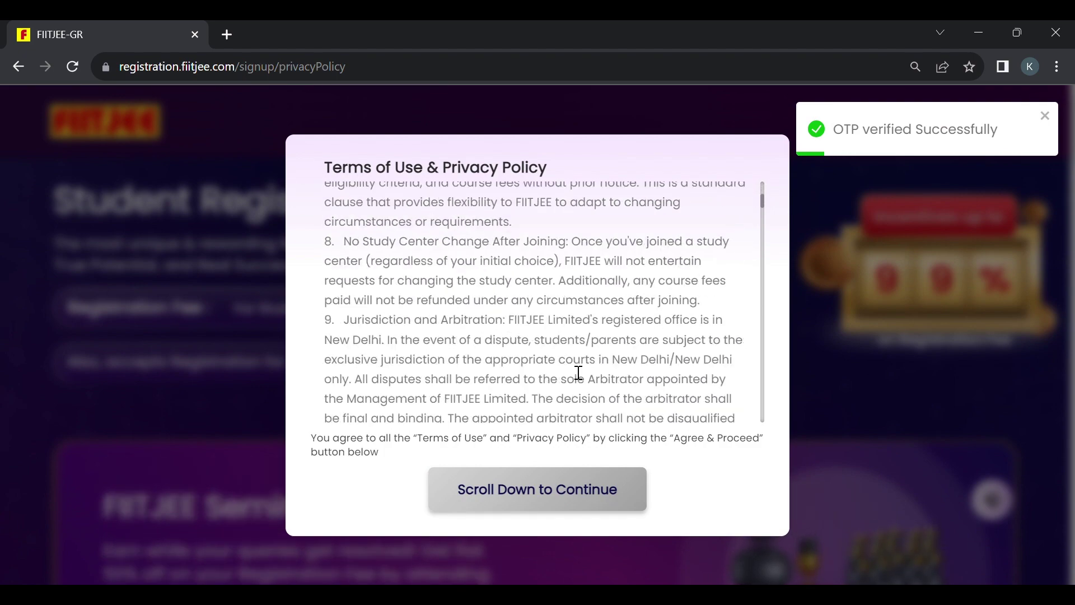
scroll(572, 369, "down", 15)
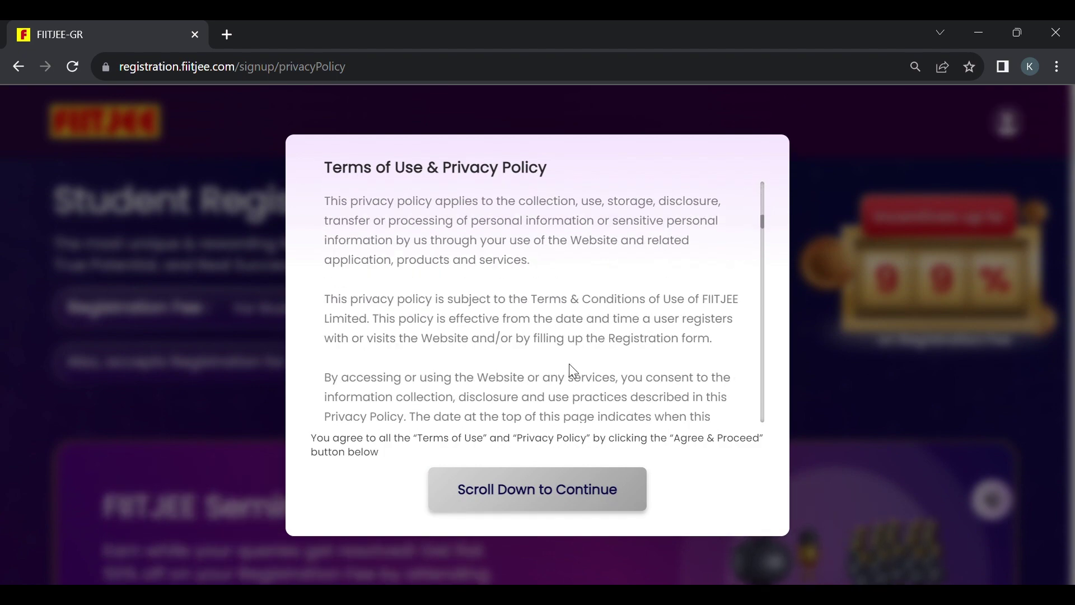
scroll(579, 373, "down", 10)
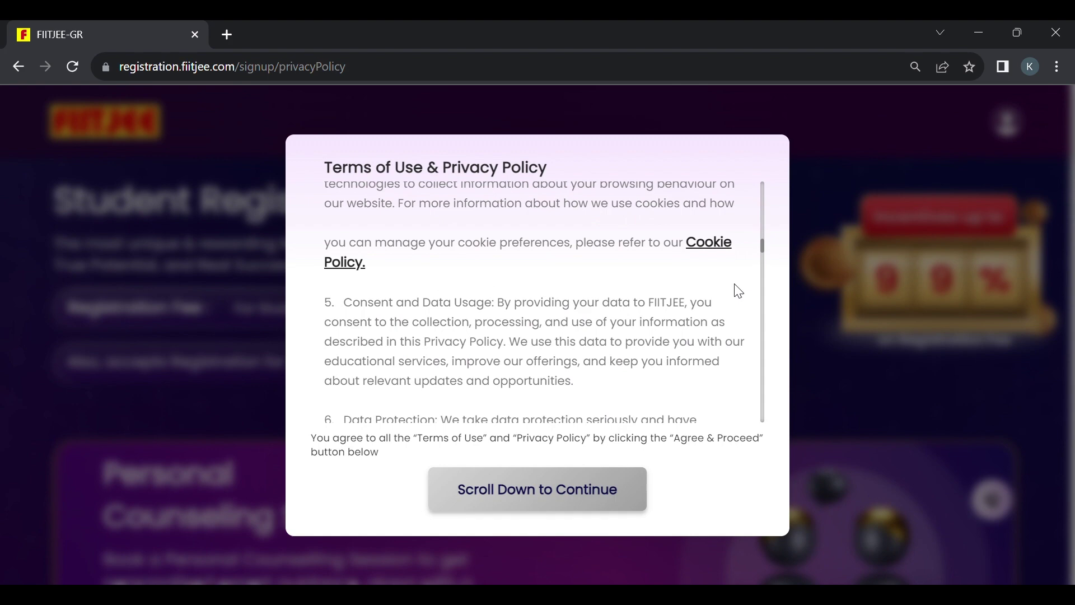
left_click_drag(765, 256, 765, 442)
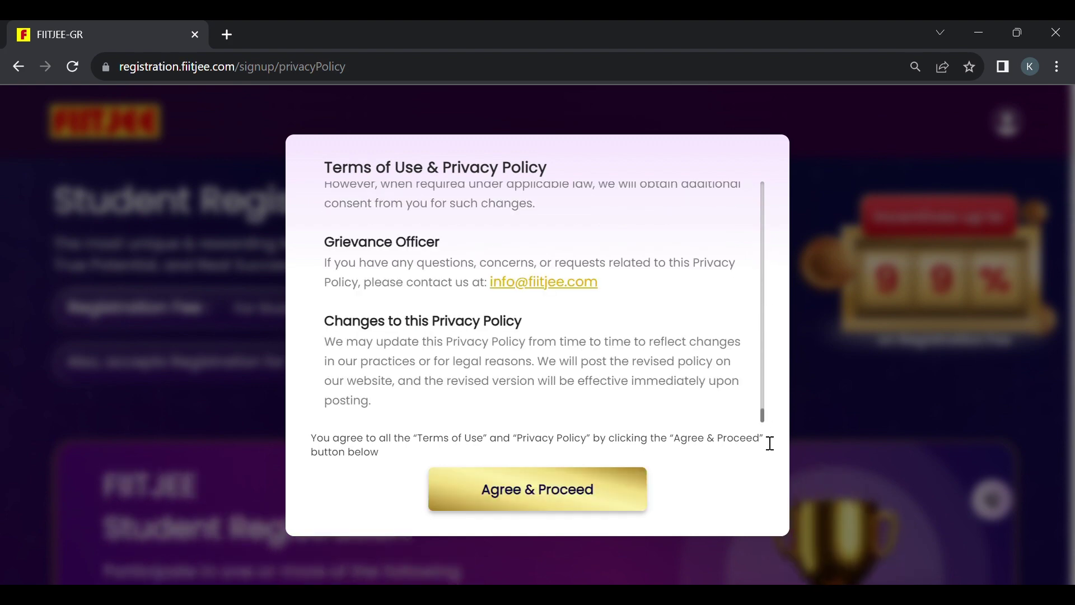
left_click(553, 498)
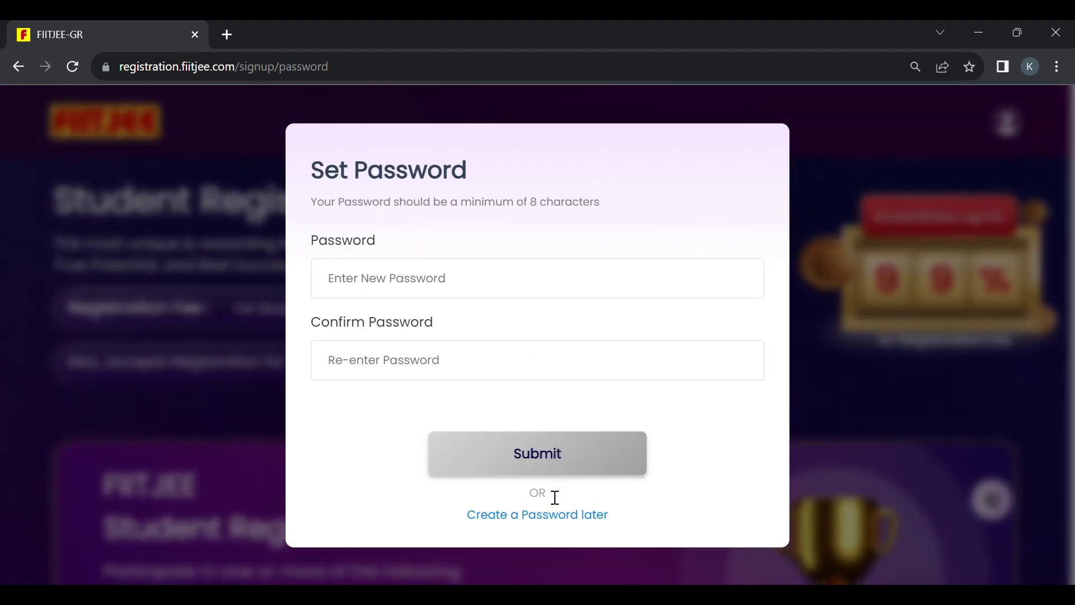
Step: Set the account password, confirm it and submit
left_click(532, 284)
type("a")
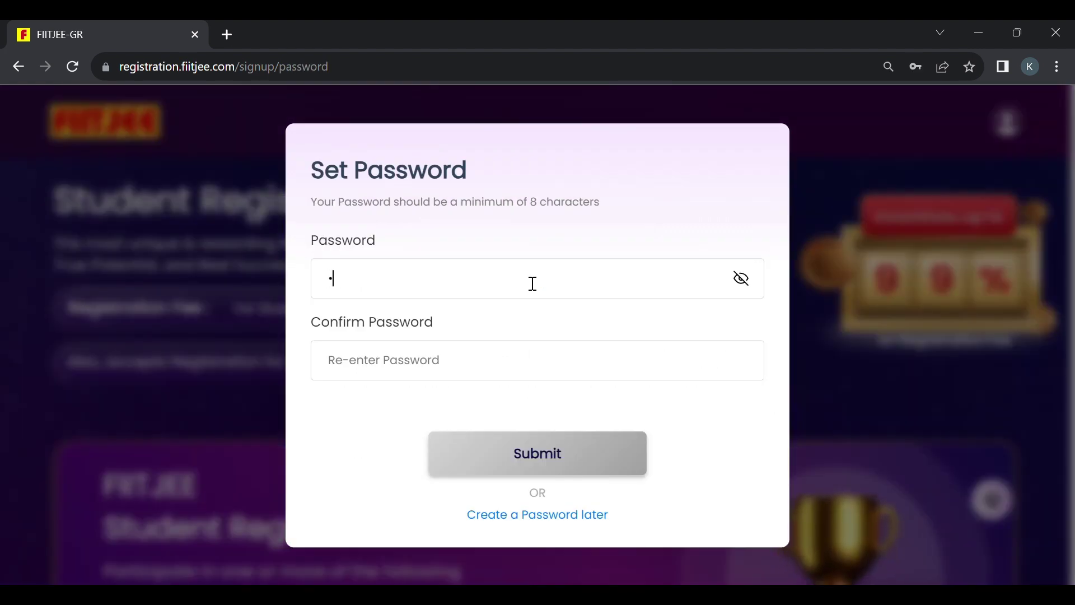
type("•••••")
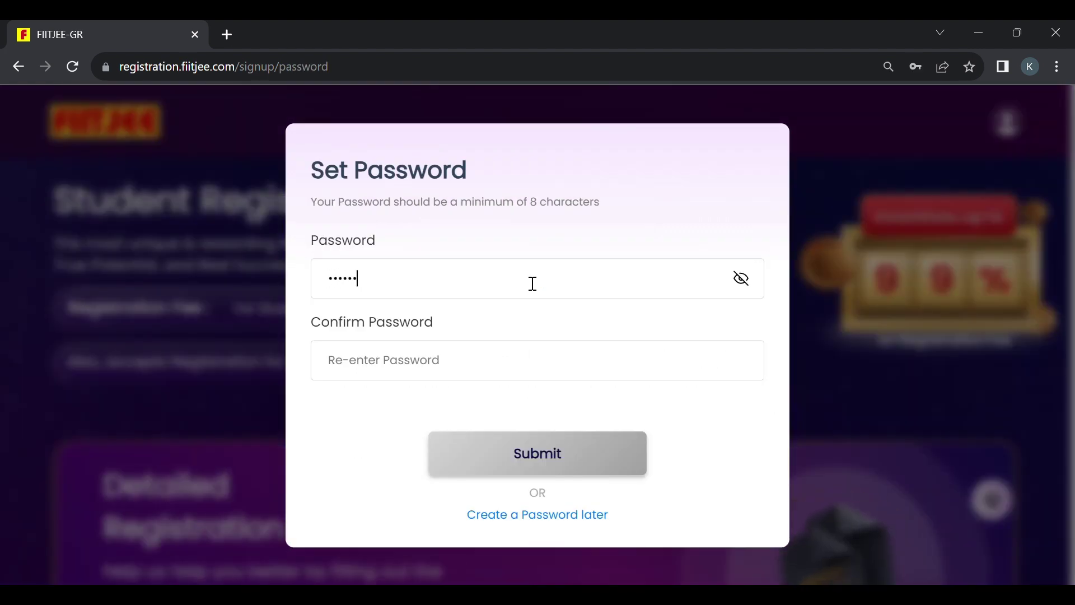
type("••••")
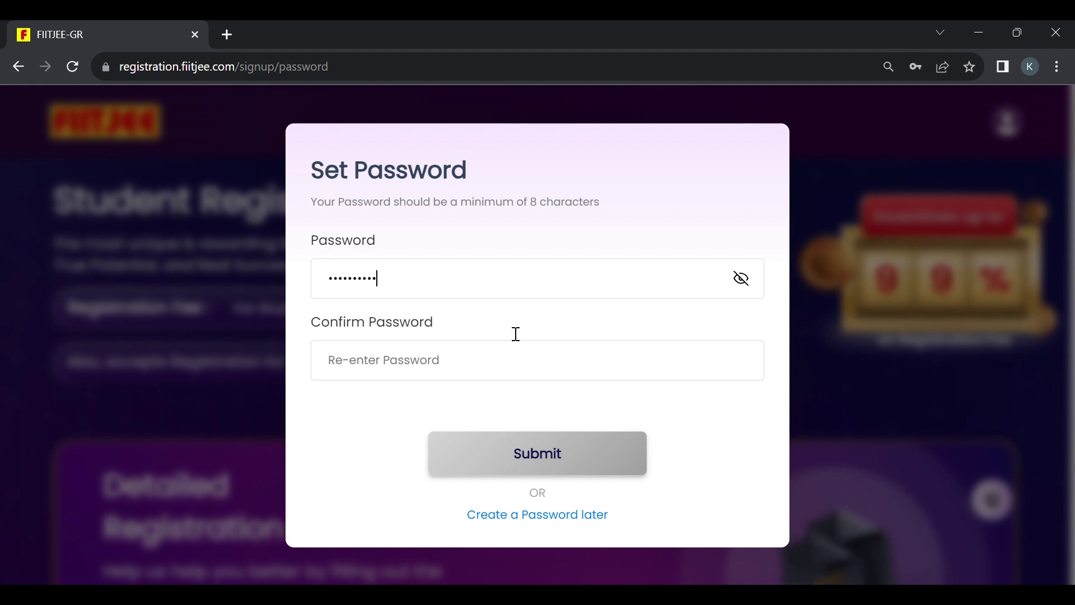
left_click(503, 367)
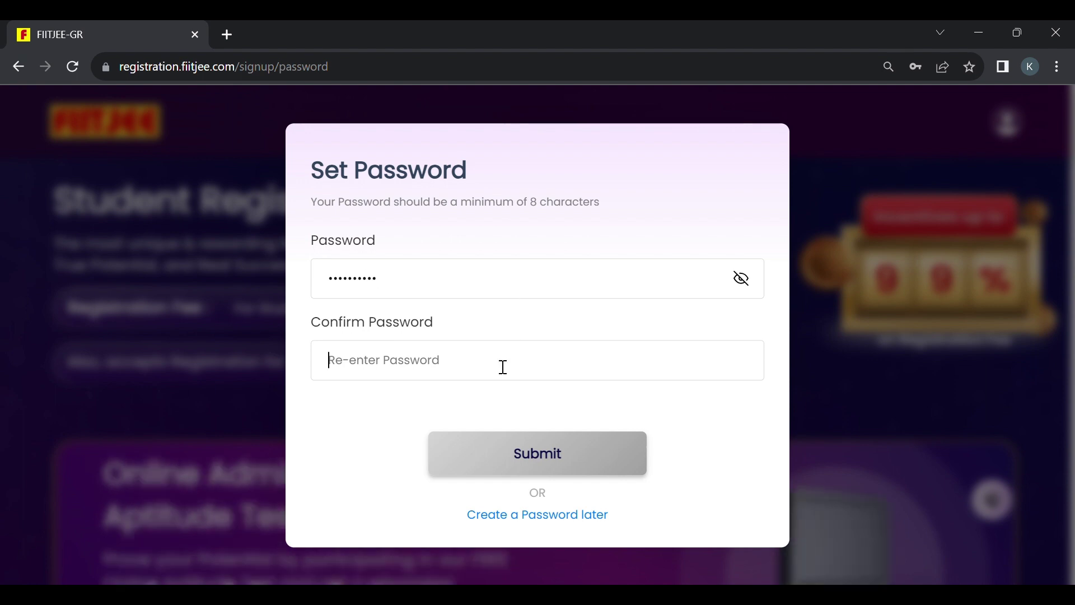
type("•••••")
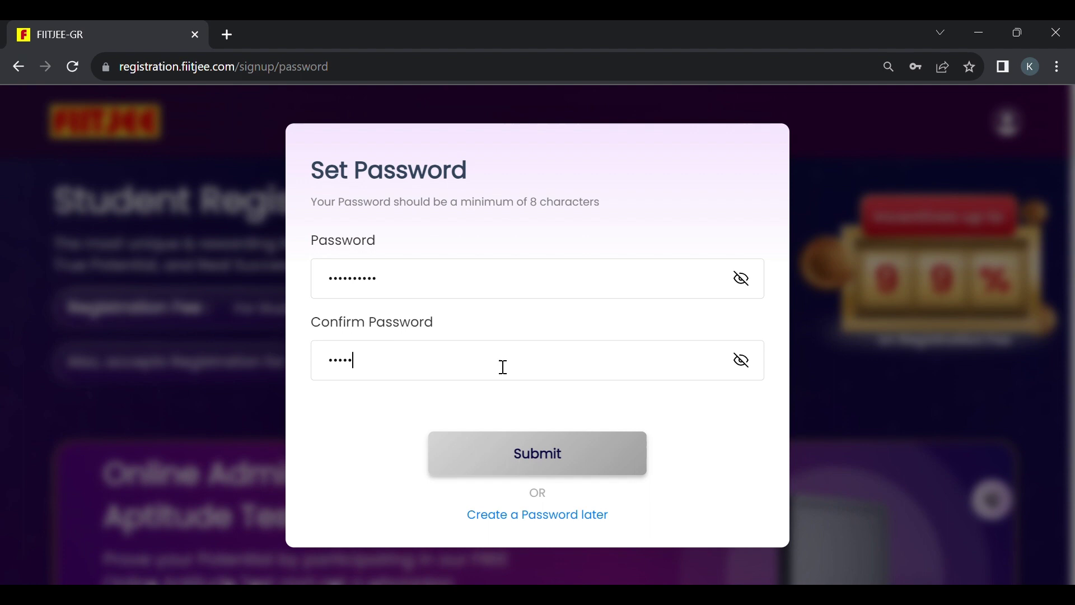
type("•••••")
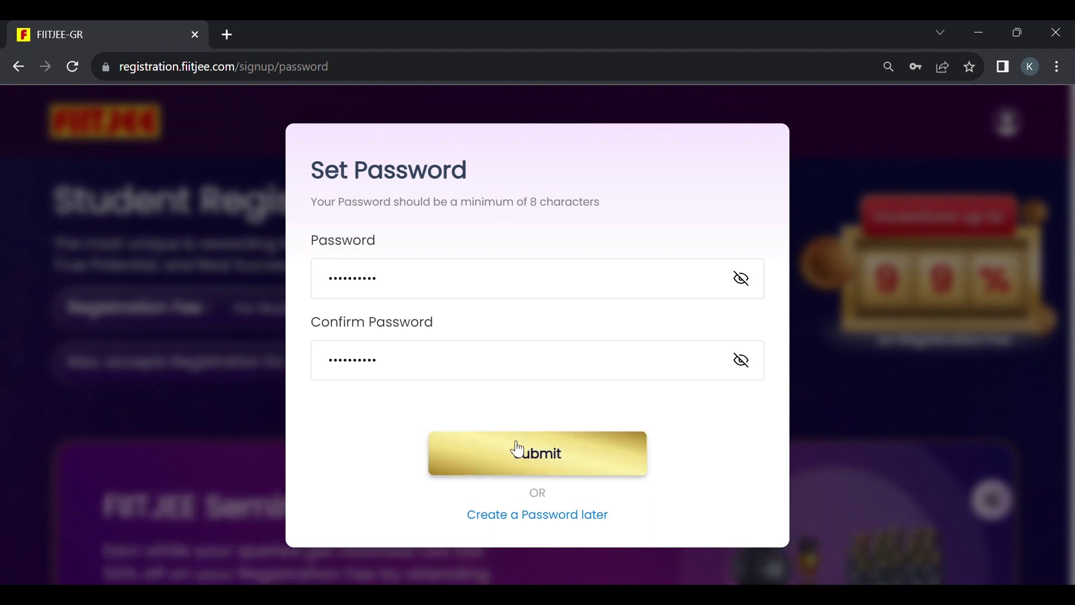
left_click(517, 450)
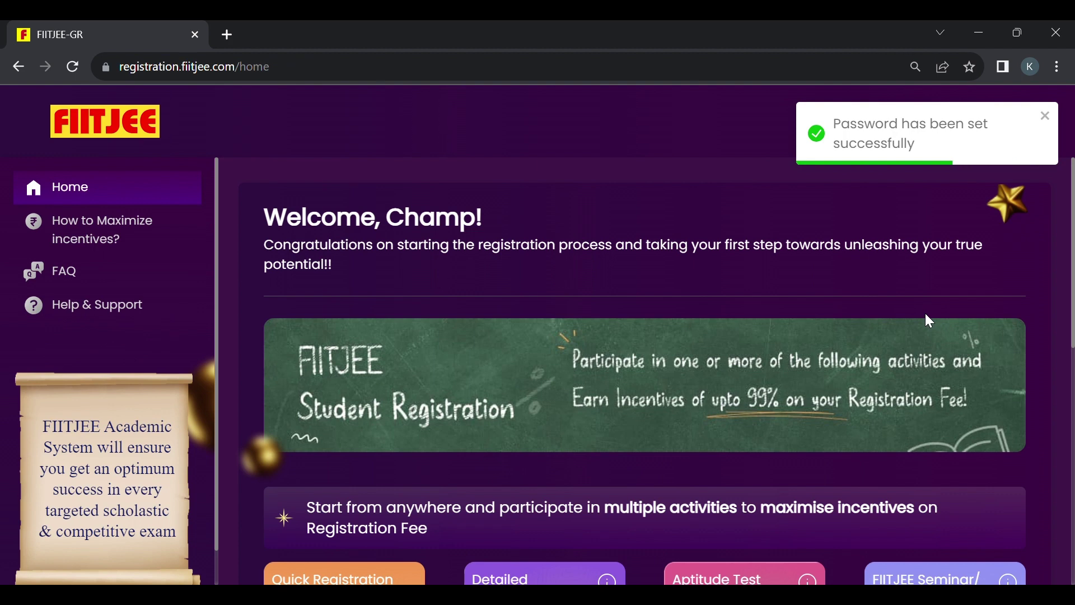
scroll(884, 379, "down", 1)
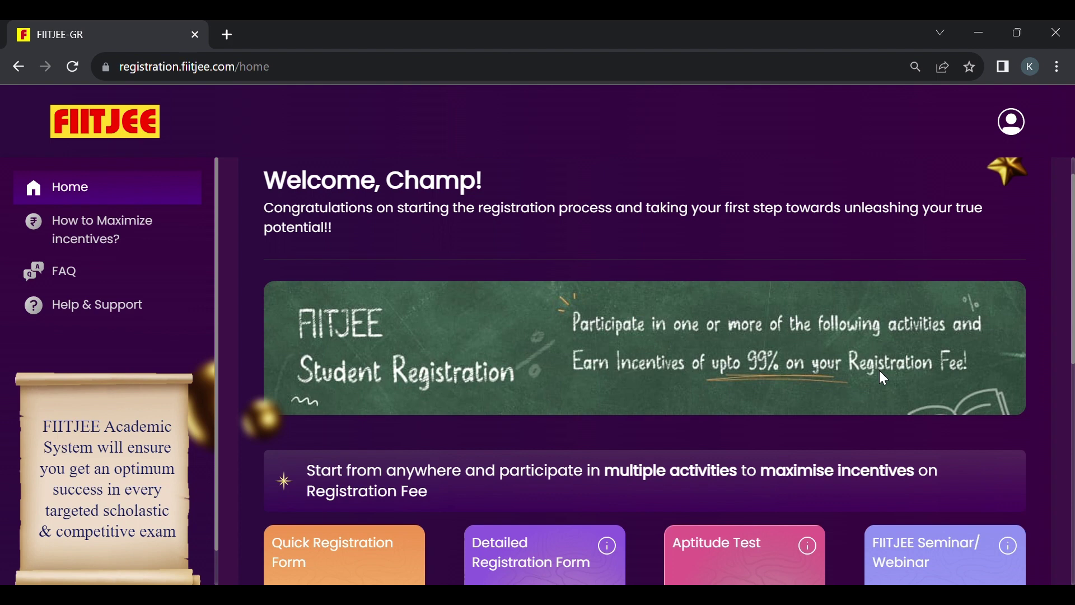
scroll(884, 378, "down", 4)
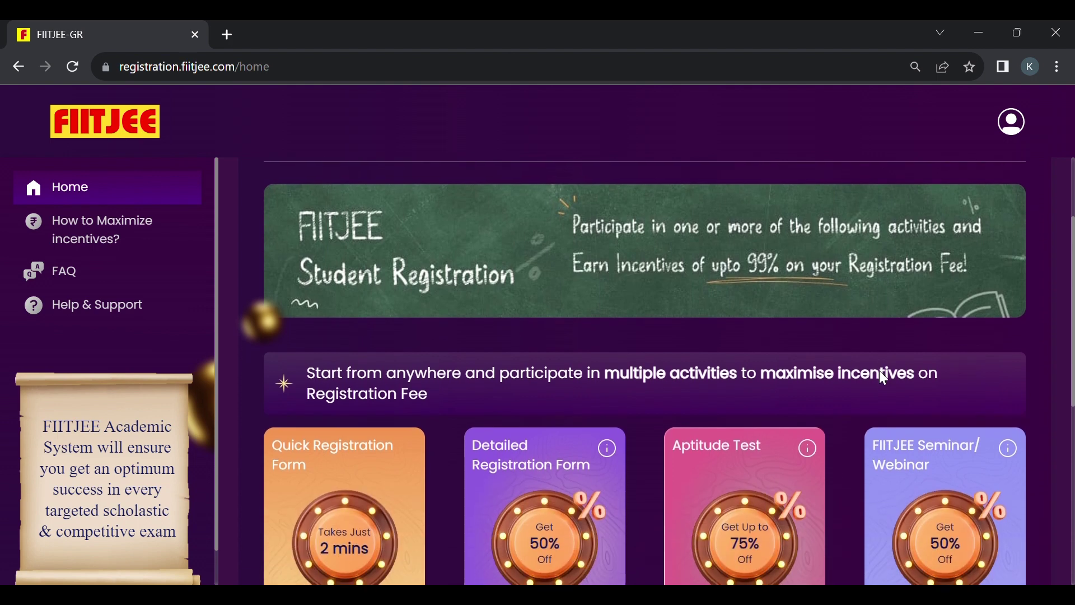
scroll(880, 372, "down", 3)
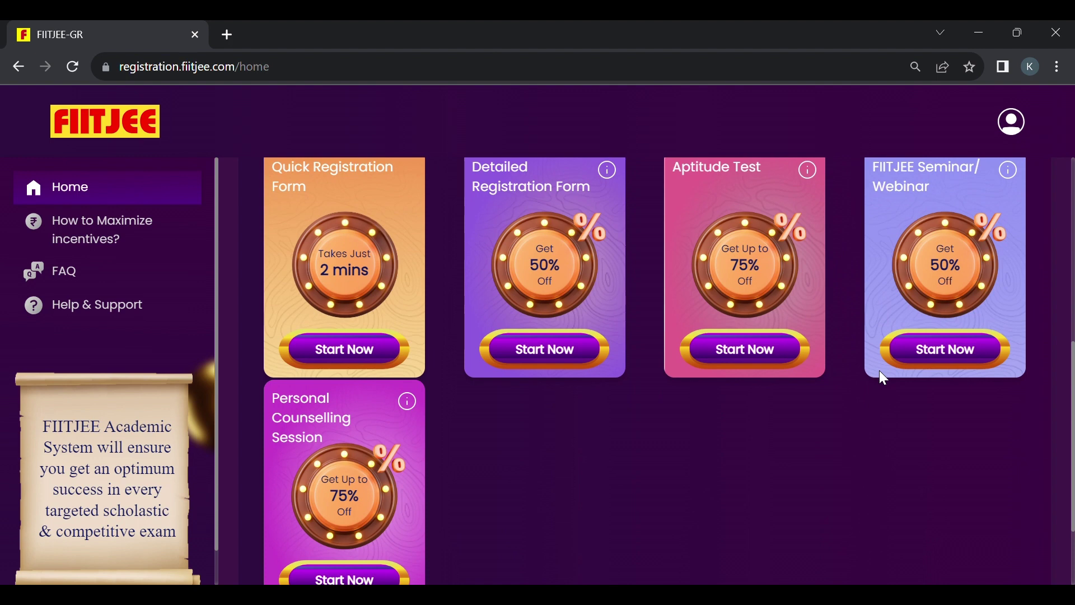
scroll(884, 379, "up", 1)
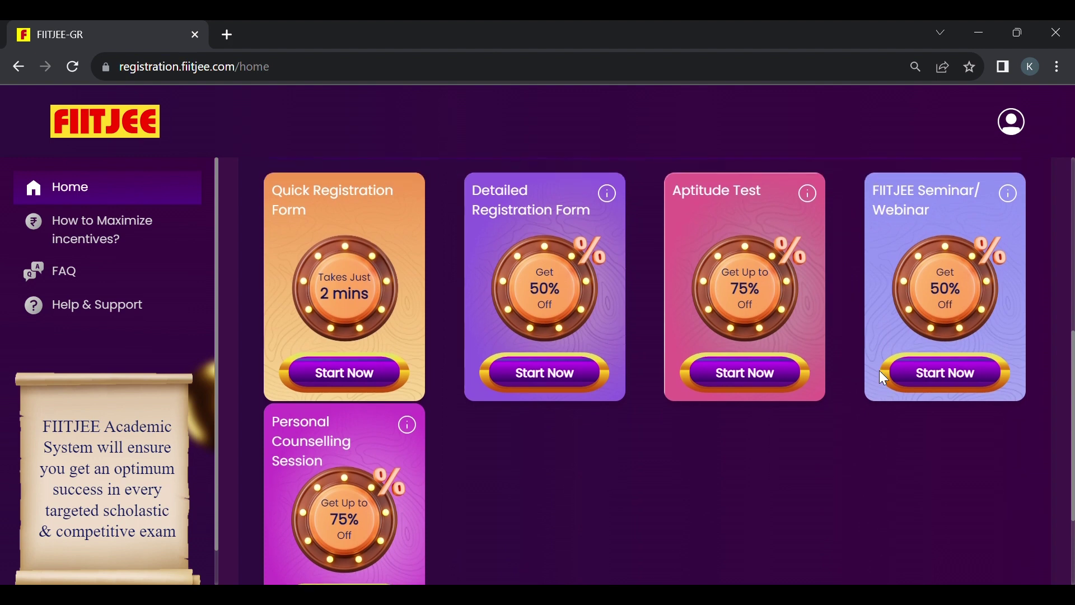
scroll(880, 371, "down", 2)
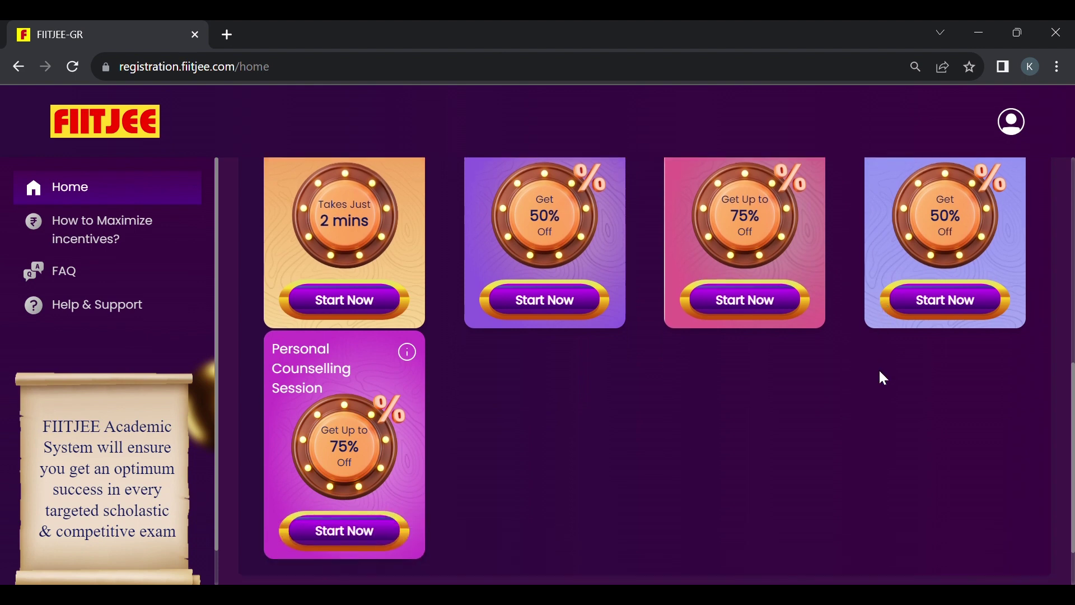
scroll(884, 378, "up", 3)
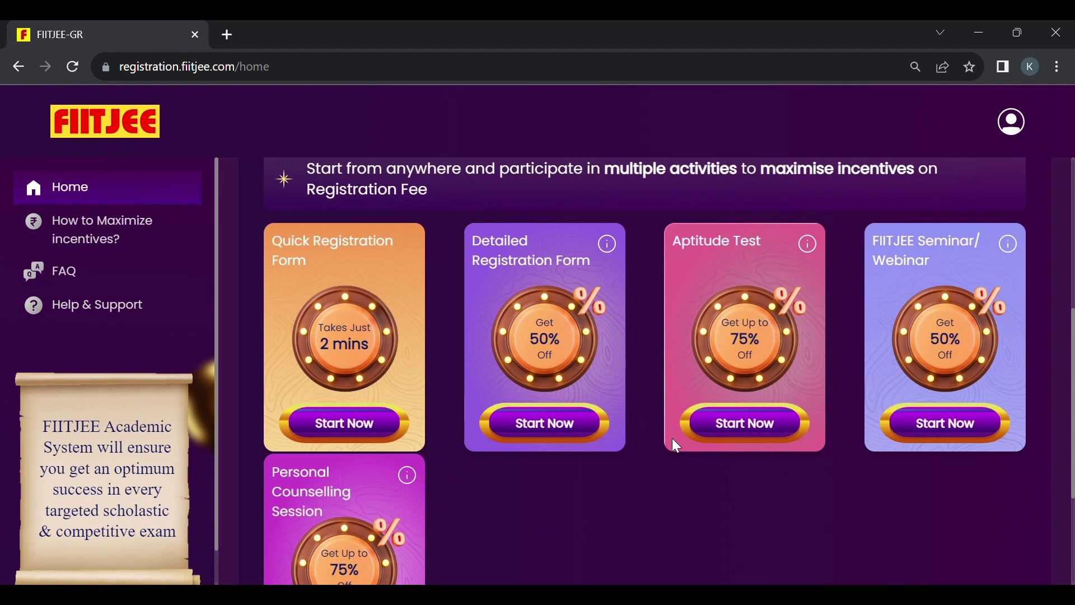
scroll(673, 439, "down", 3)
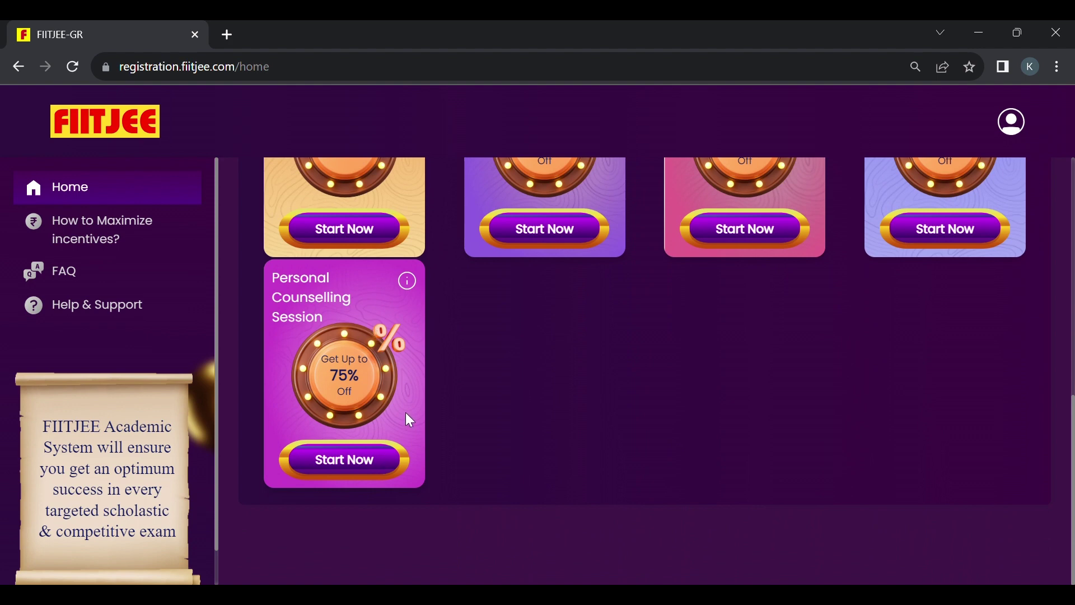
scroll(410, 420, "up", 3)
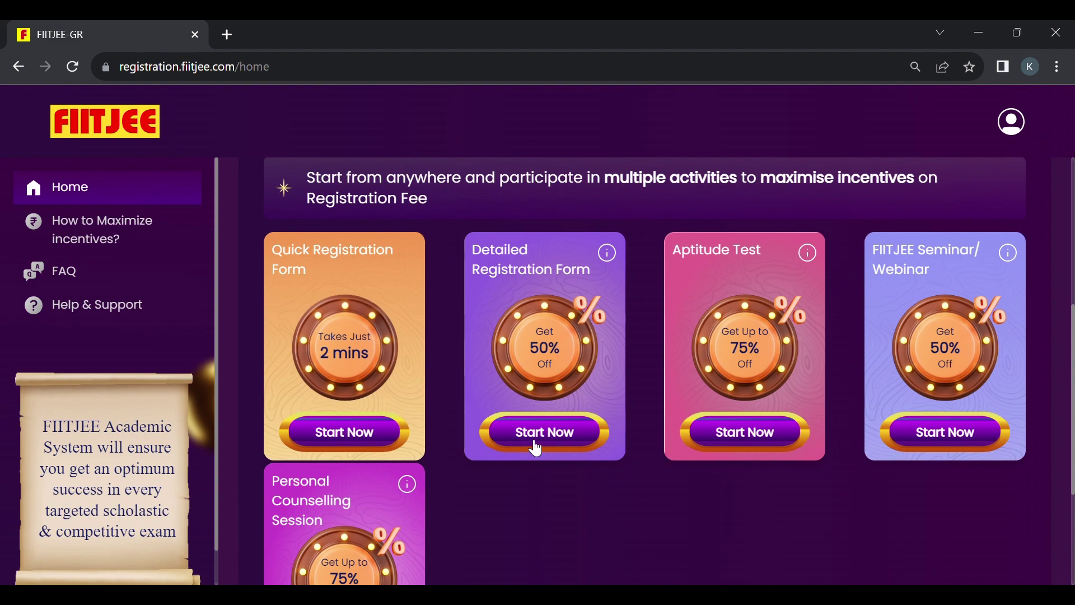
Step: Open the Detailed Registration Form, enter the student's email and request verification
left_click(539, 448)
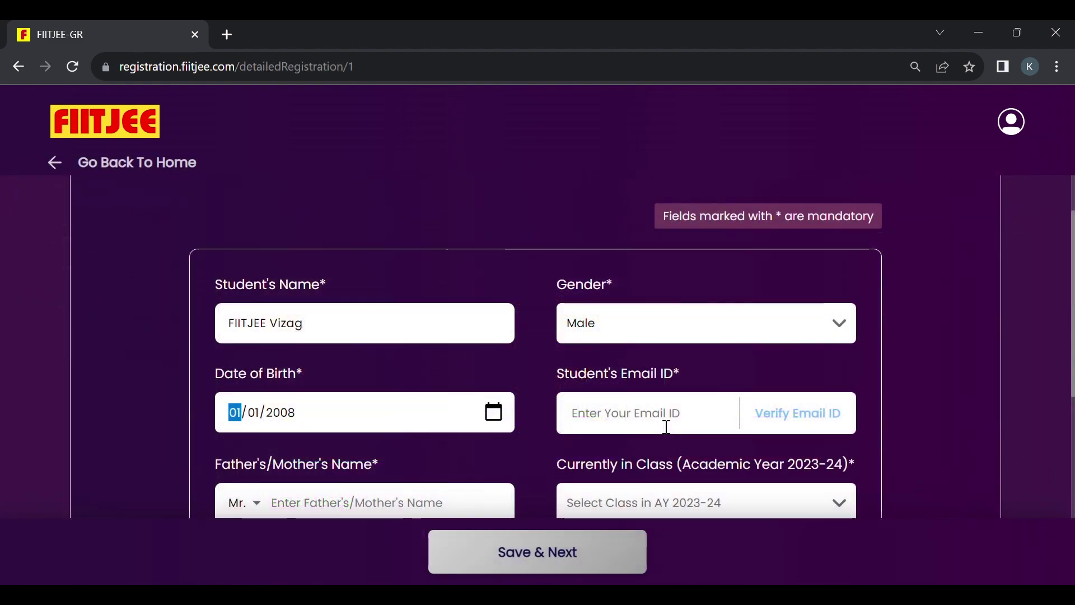
left_click(666, 427)
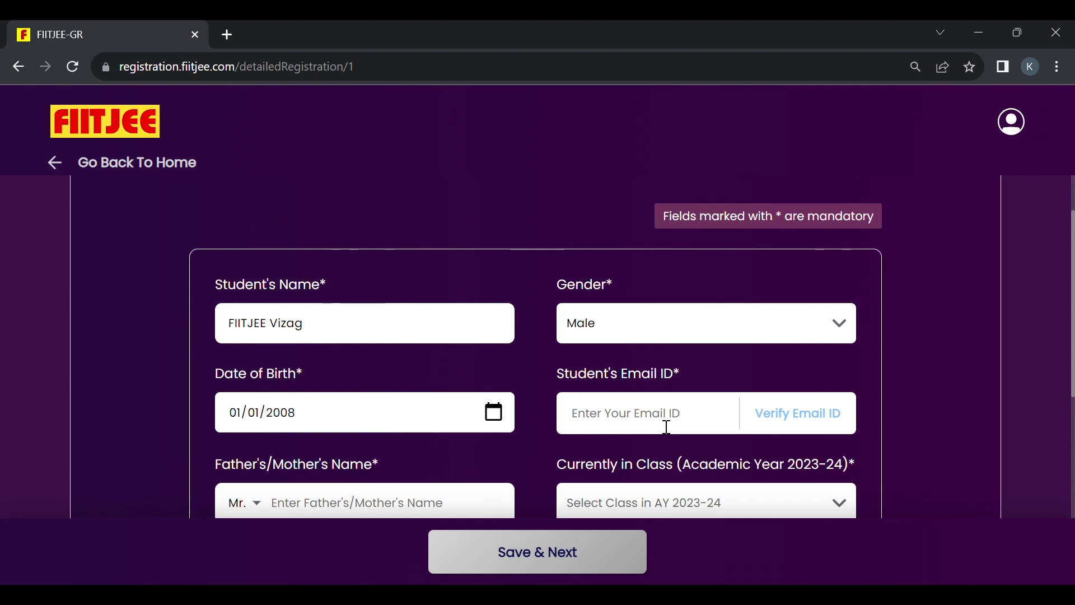
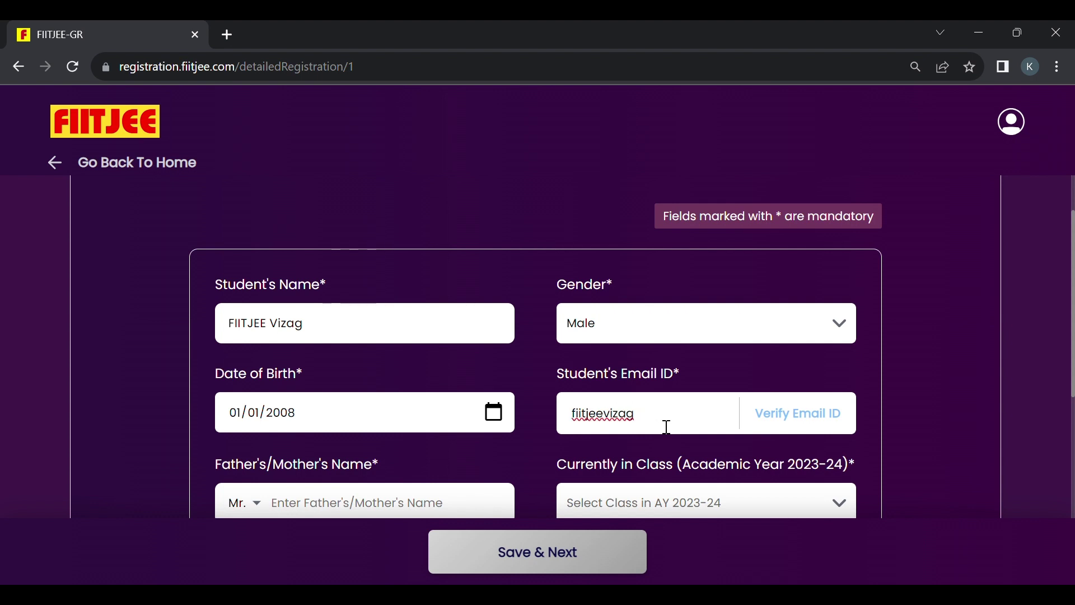
left_click(796, 420)
left_click(526, 403)
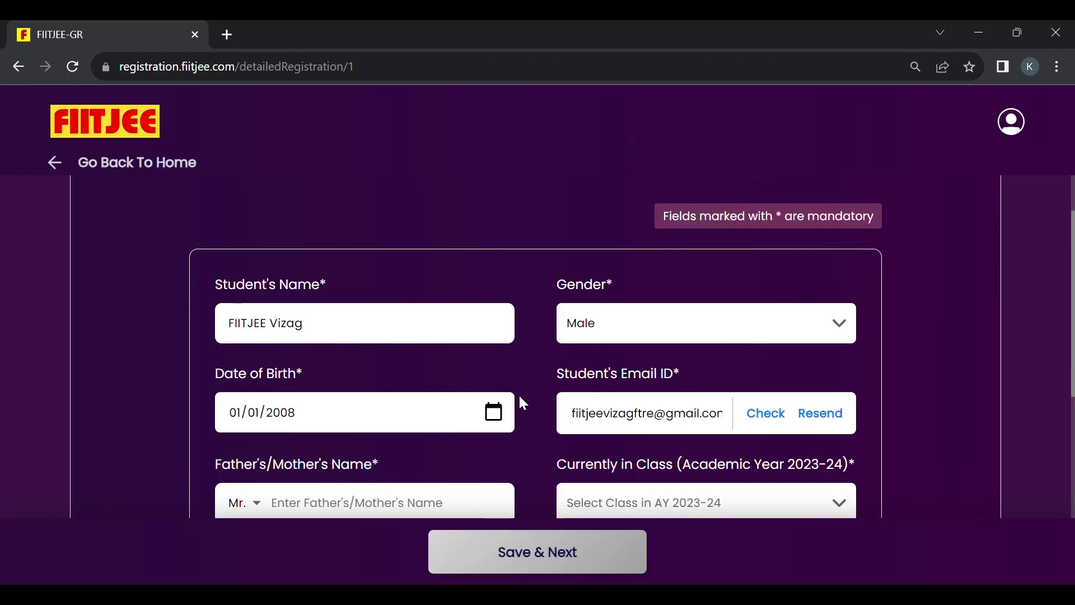
Step: Choose class 10th, FIITJEE Talent Reward Exam, FIITJEE Study Centre and test date 24-Dec-23
scroll(519, 395, "down", 3)
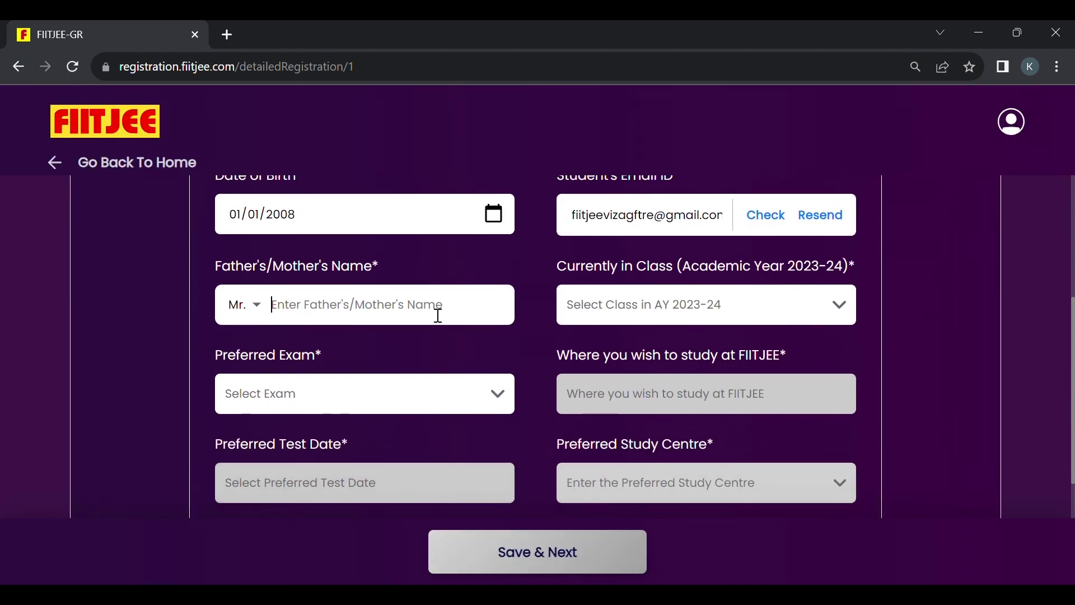
type("FIITJEE")
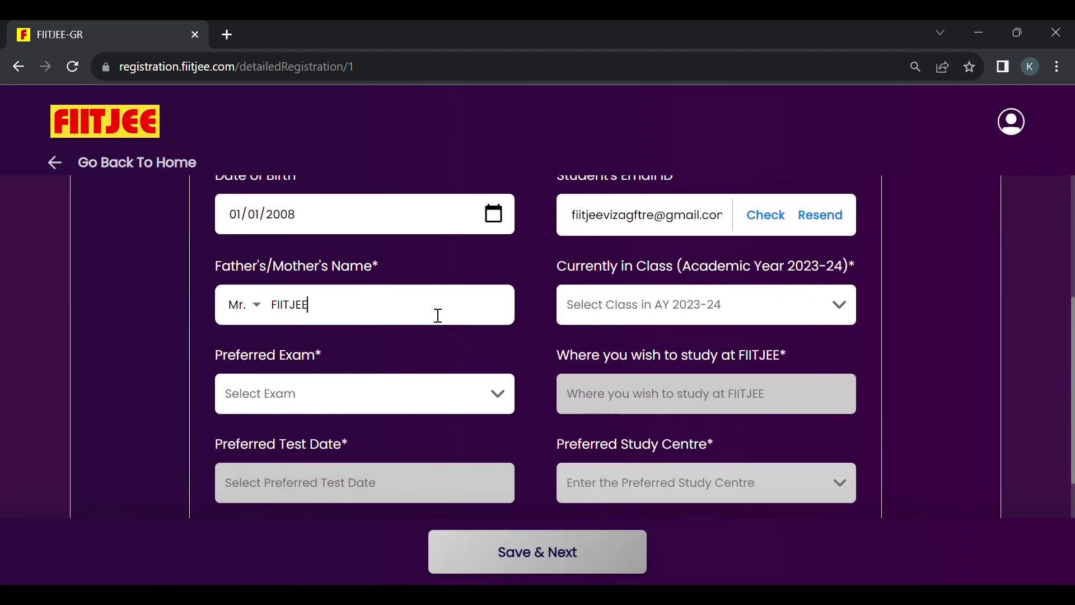
left_click(661, 317)
scroll(660, 442, "down", 2)
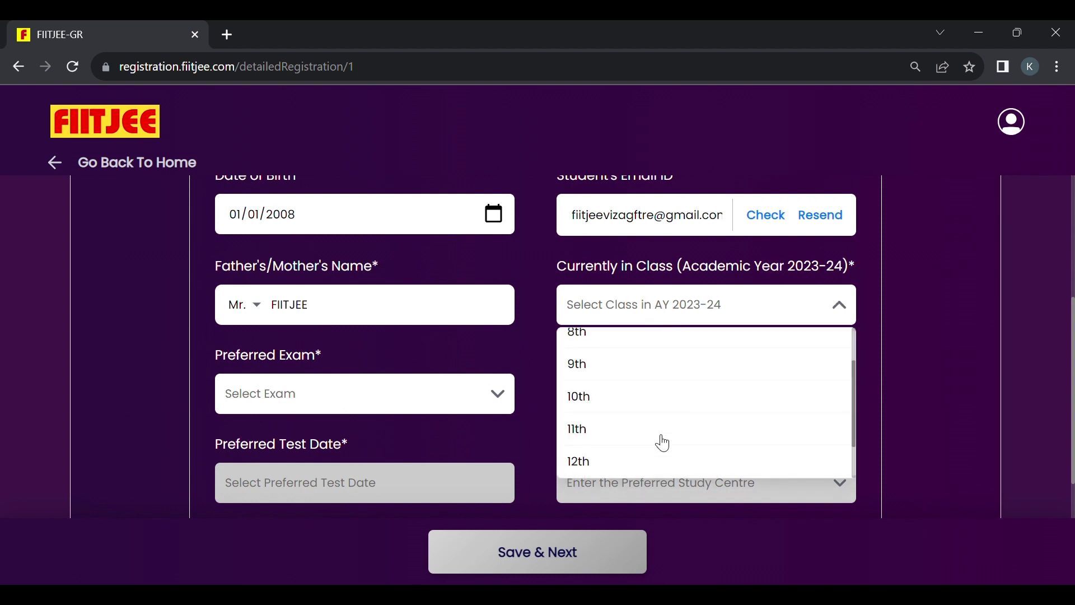
left_click(602, 398)
left_click(363, 401)
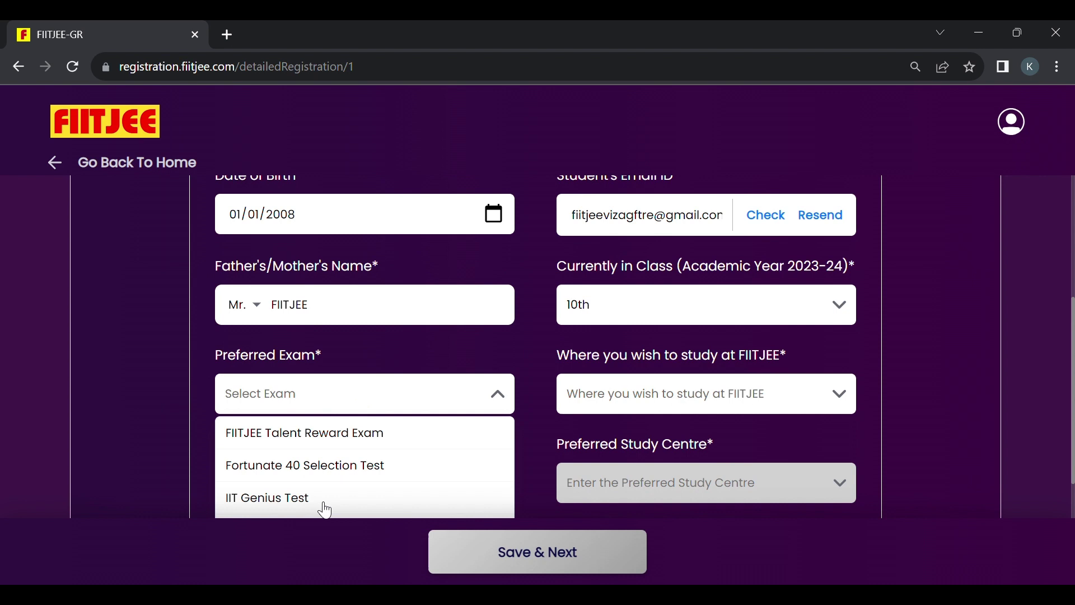
left_click(304, 442)
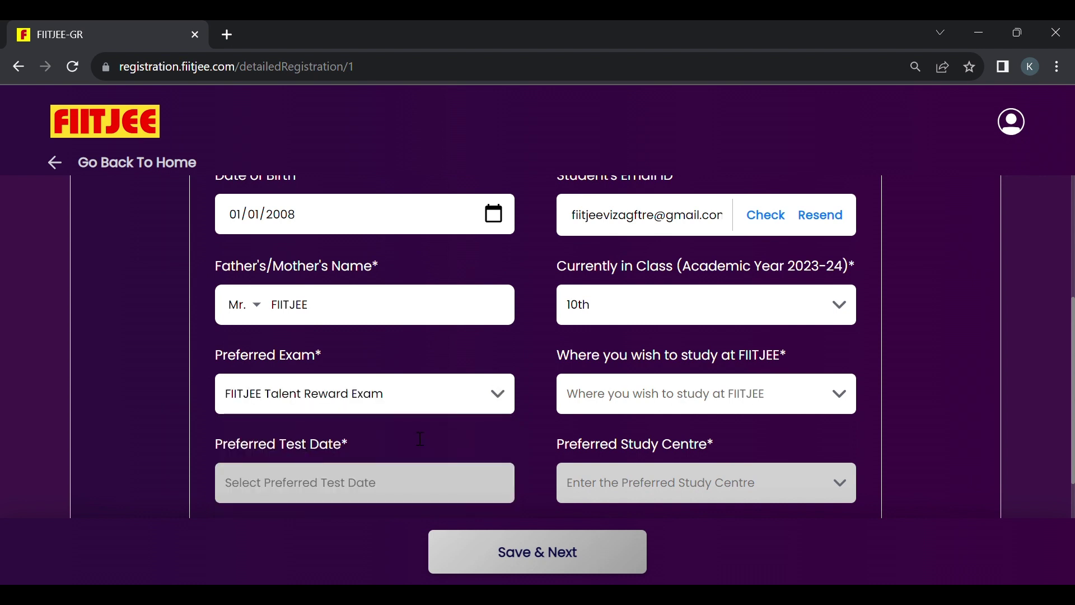
left_click(662, 414)
scroll(662, 417, "down", 1)
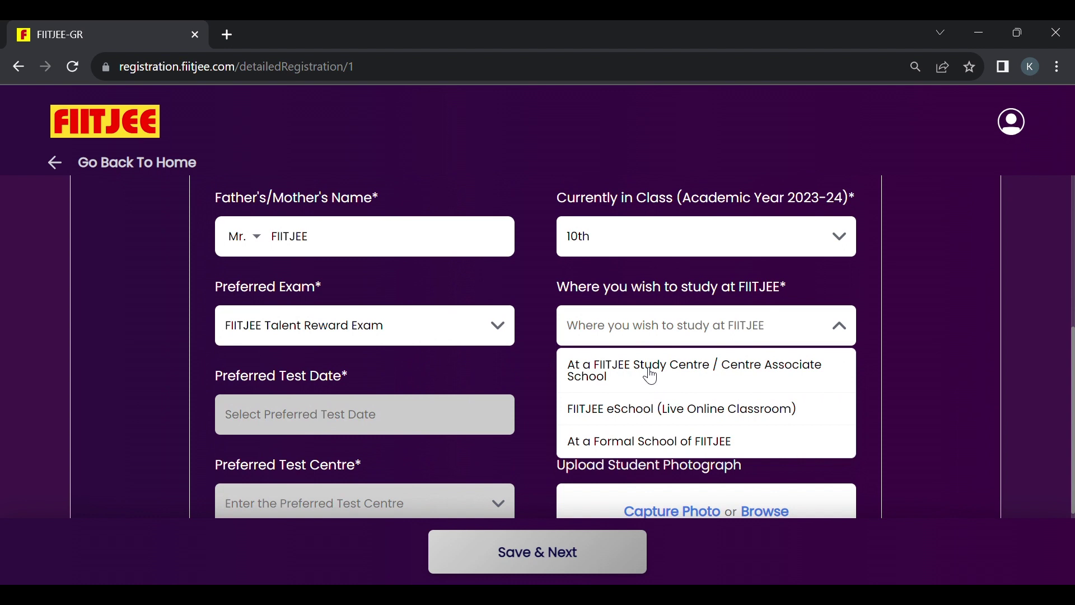
left_click(640, 376)
left_click(445, 414)
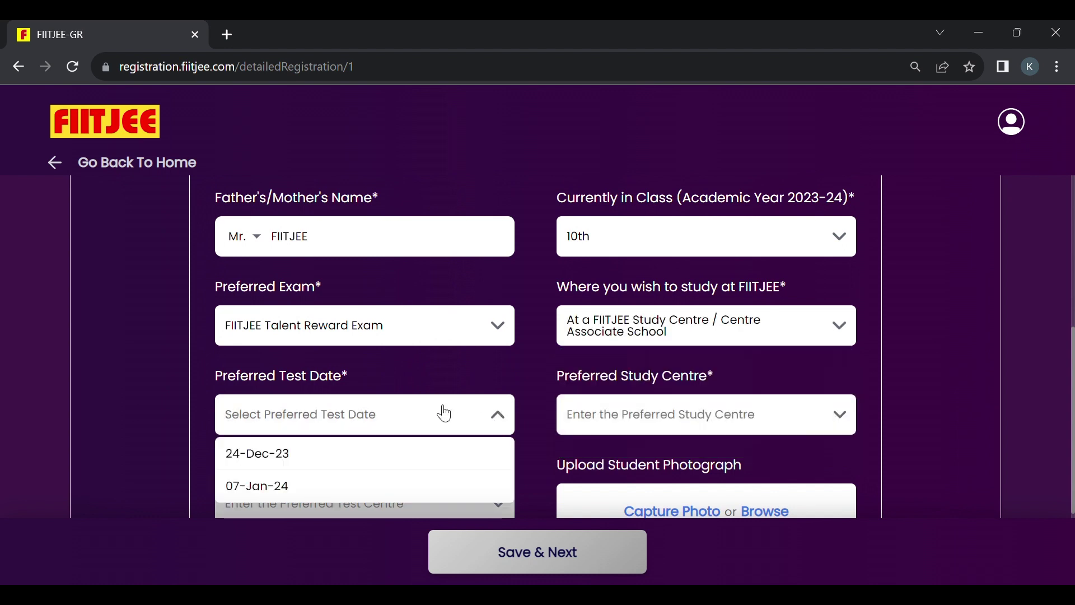
left_click(259, 457)
Step: Pick Visakhapatnam study centre and MVP Colony test centre, upload a photo and save
left_click(666, 426)
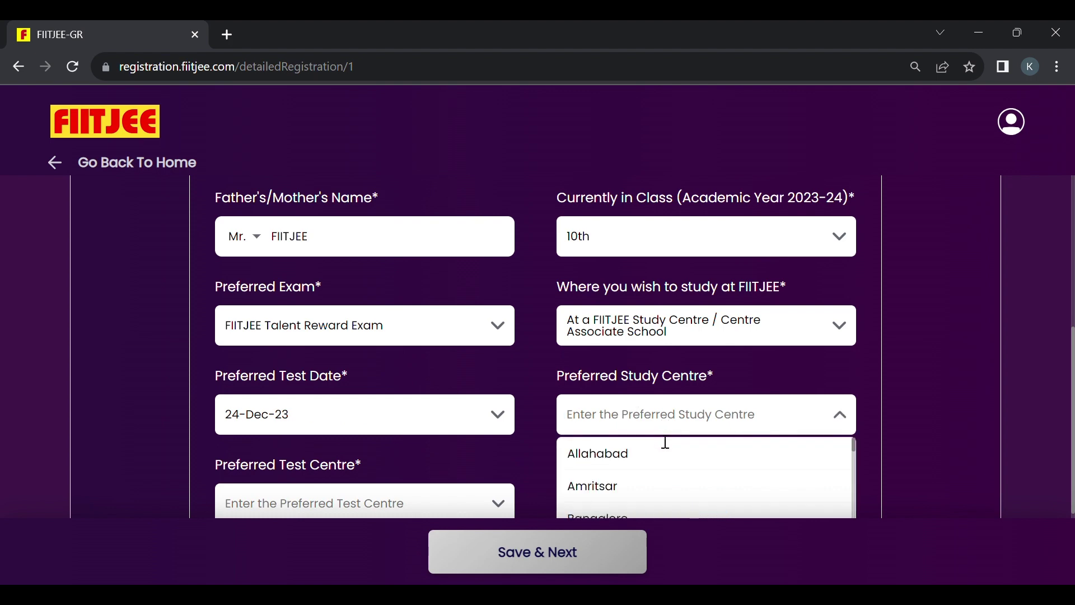
type("visa")
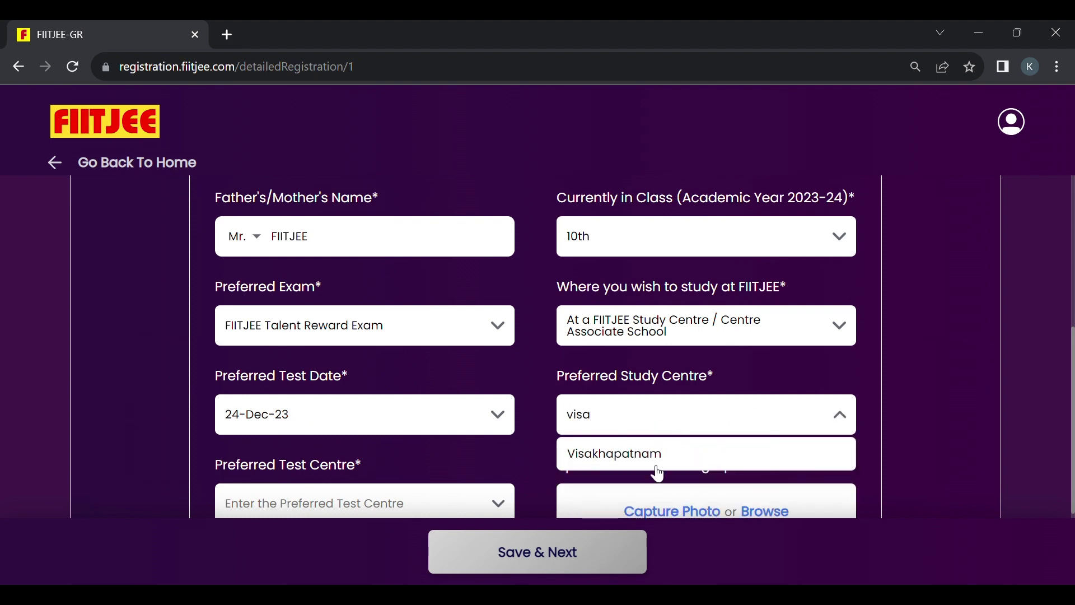
left_click(658, 474)
scroll(658, 474, "down", 3)
left_click(447, 341)
type("mvp")
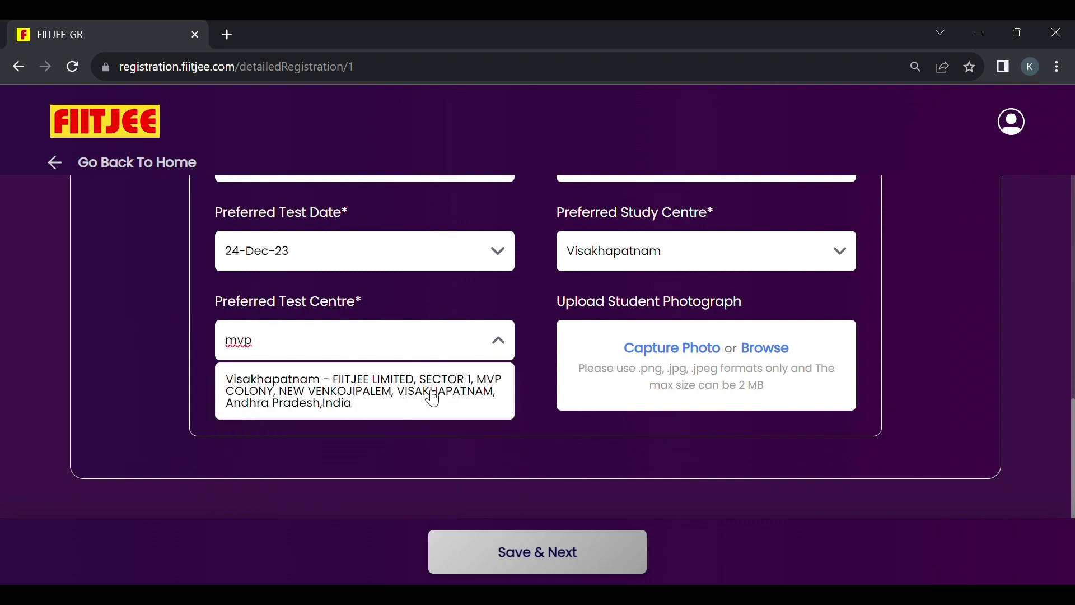
left_click(412, 396)
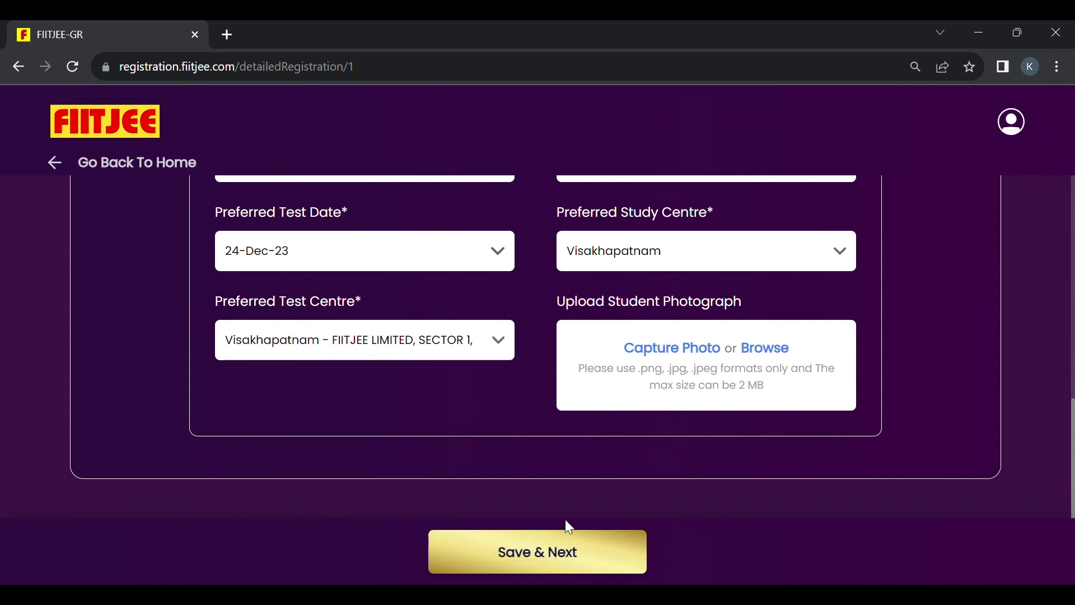
left_click(701, 348)
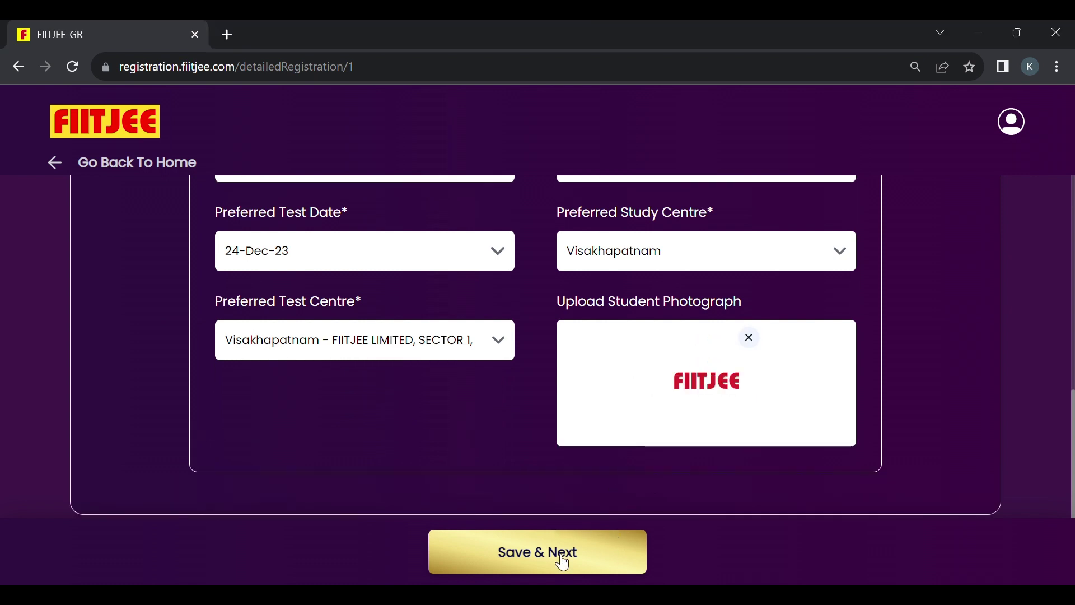
left_click(563, 560)
scroll(643, 373, "up", 5)
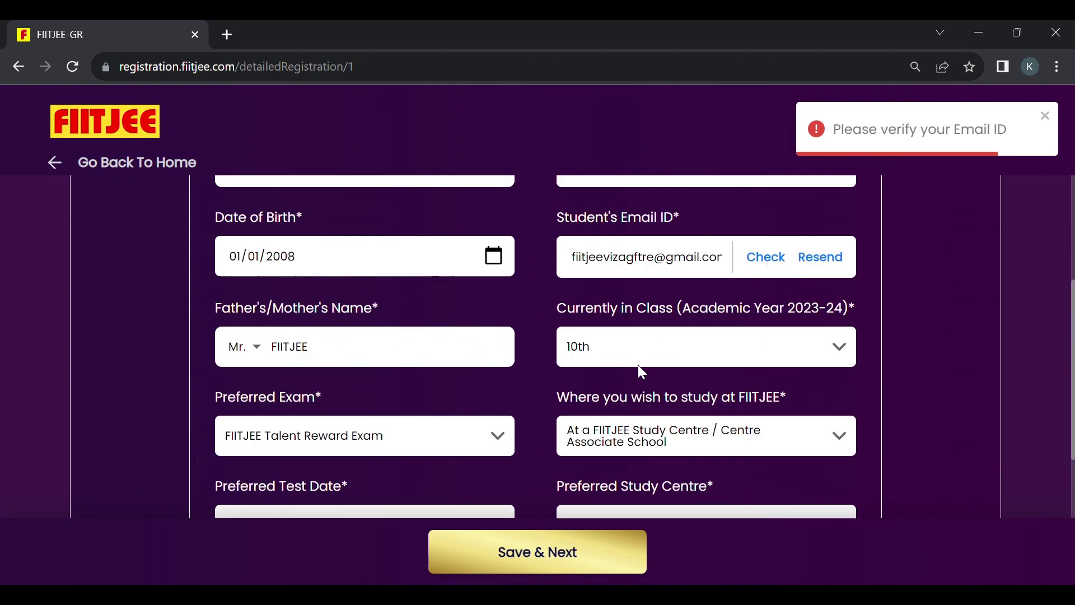
scroll(642, 372, "up", 3)
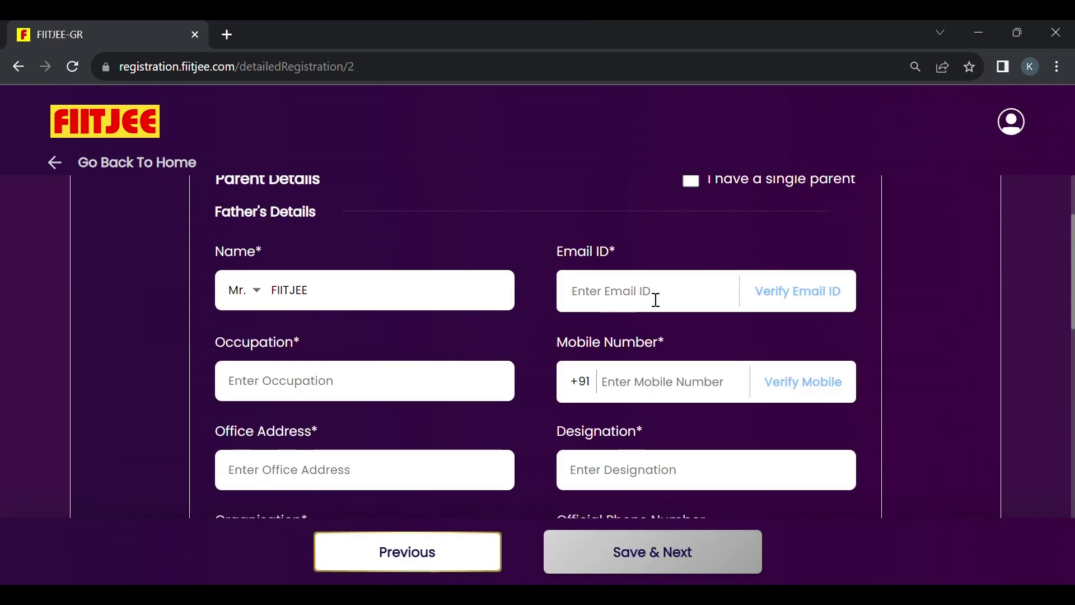
Step: Fill in the father's email, occupation, office address and designation 'Educator'
left_click(653, 293)
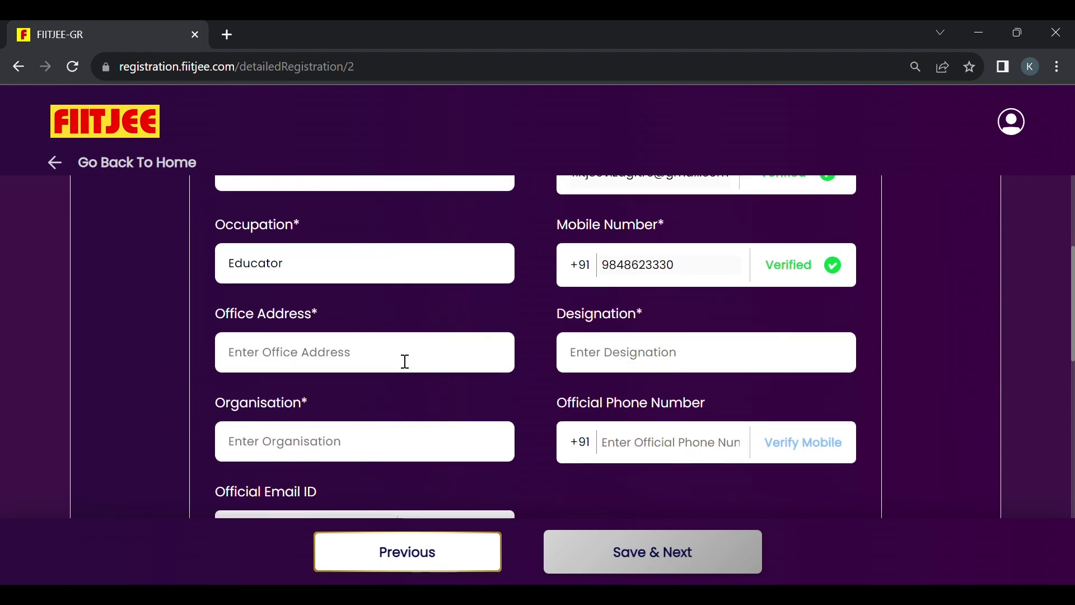
scroll(403, 362, "up", 1)
left_click(403, 362)
key("ctrl+v")
left_click(624, 389)
type("Educator")
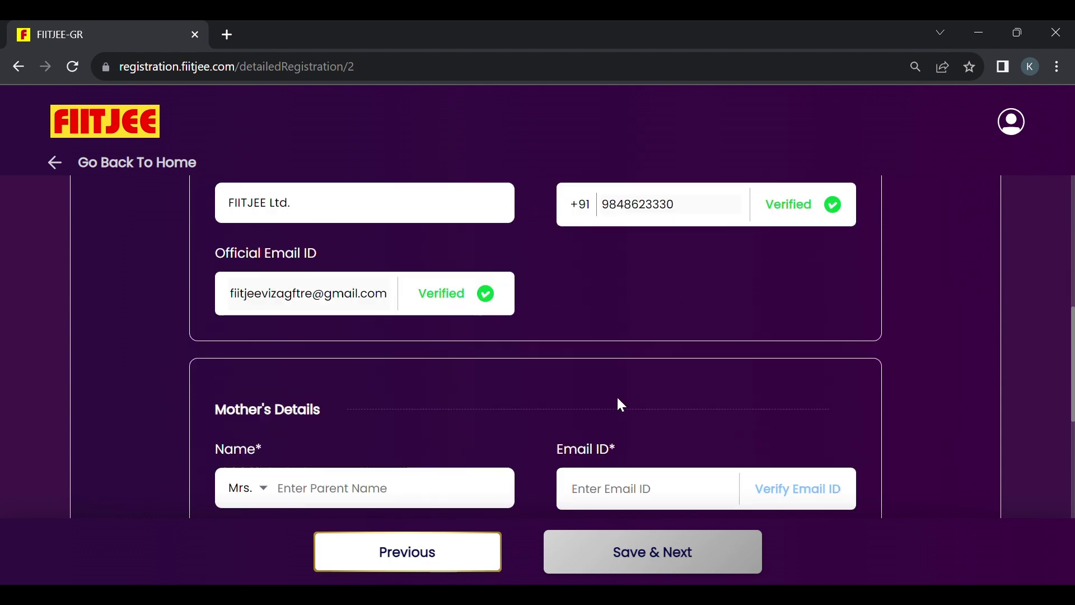
Step: Fill in the mother's email, occupation 'Educator', office address 'Vizag', designation, phone and official email
scroll(616, 395, "down", 3)
left_click(604, 336)
type("fiitje")
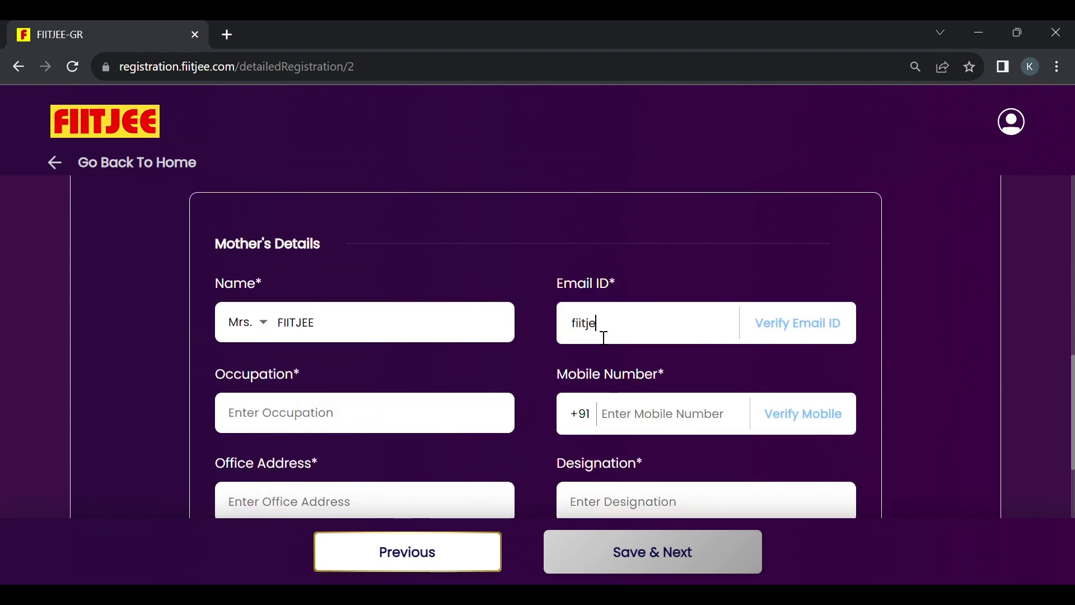
left_click(415, 413)
type("Educator")
left_click(404, 448)
type("Viza")
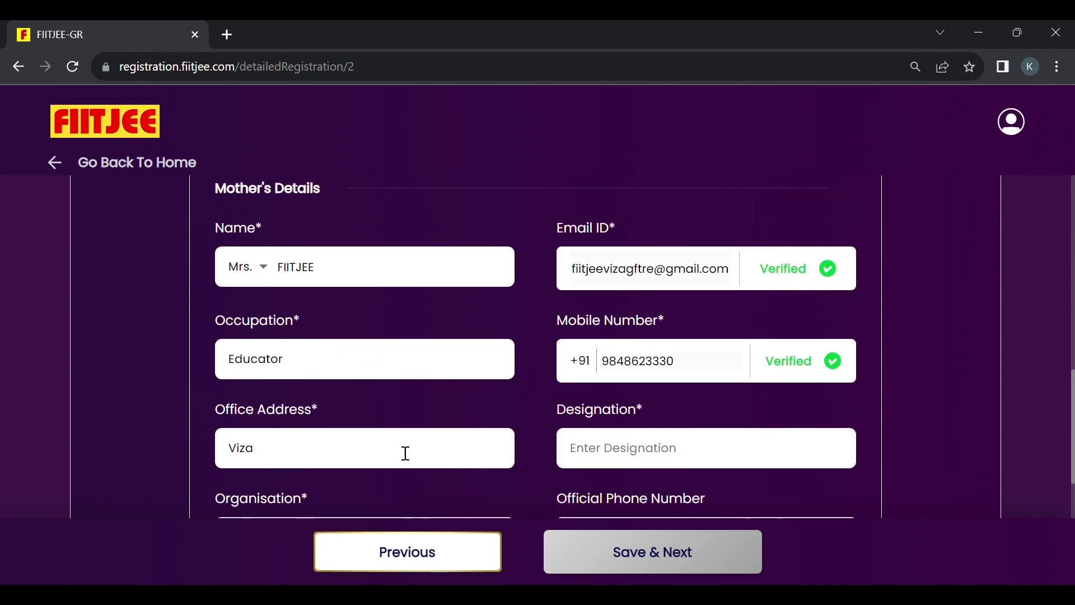
type("g")
left_click(649, 448)
type("Educa")
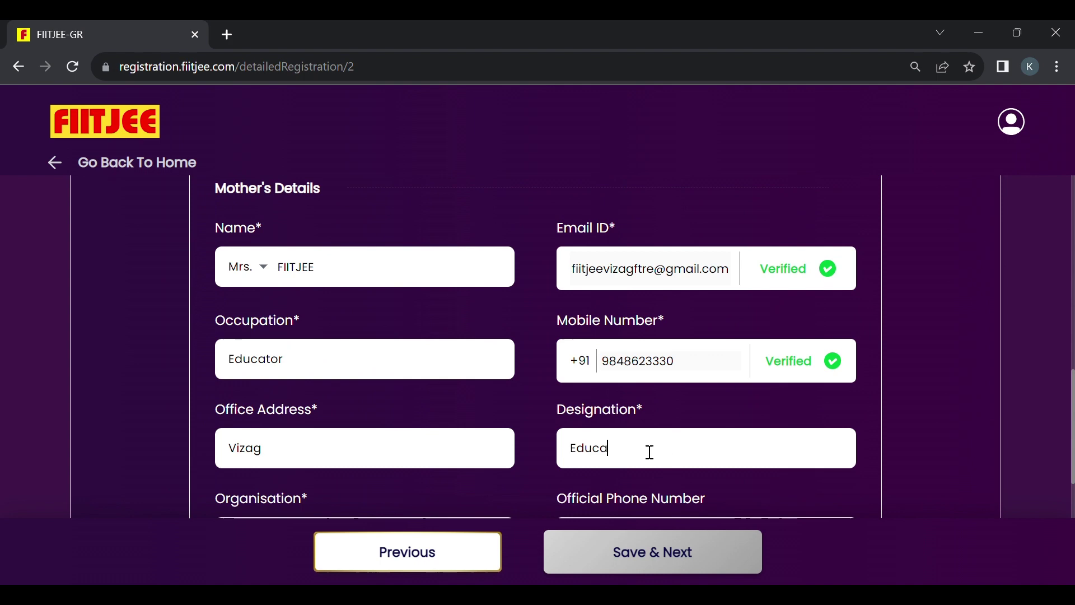
type("tor")
left_click(644, 310)
left_click(360, 401)
Step: Add the sibling's name and school details
left_click(360, 389)
left_click(474, 429)
type("FIITJEE Vizag")
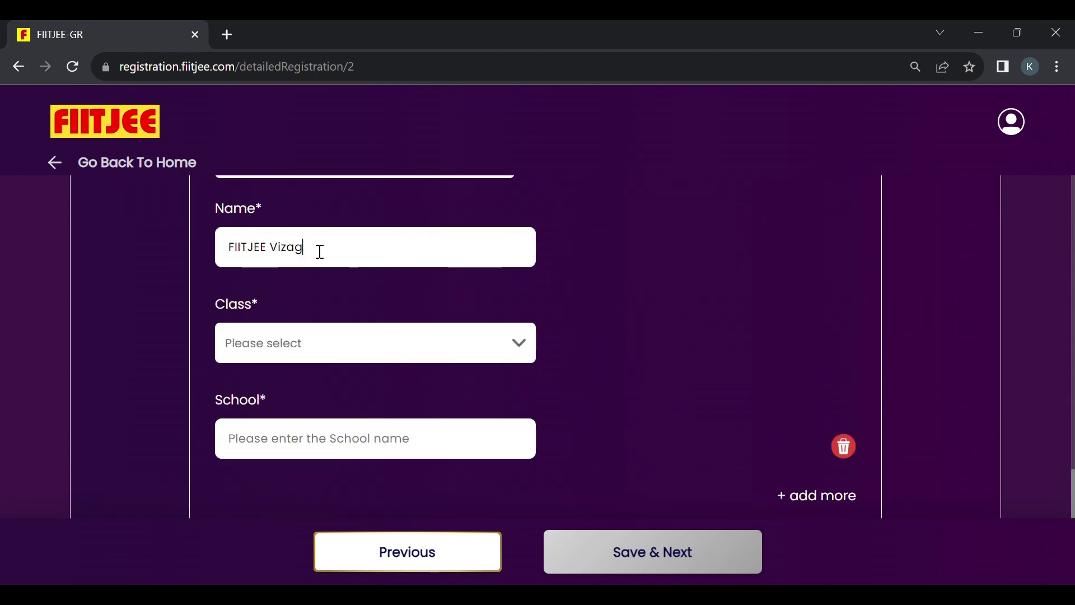
left_click(281, 443)
type("FIIT")
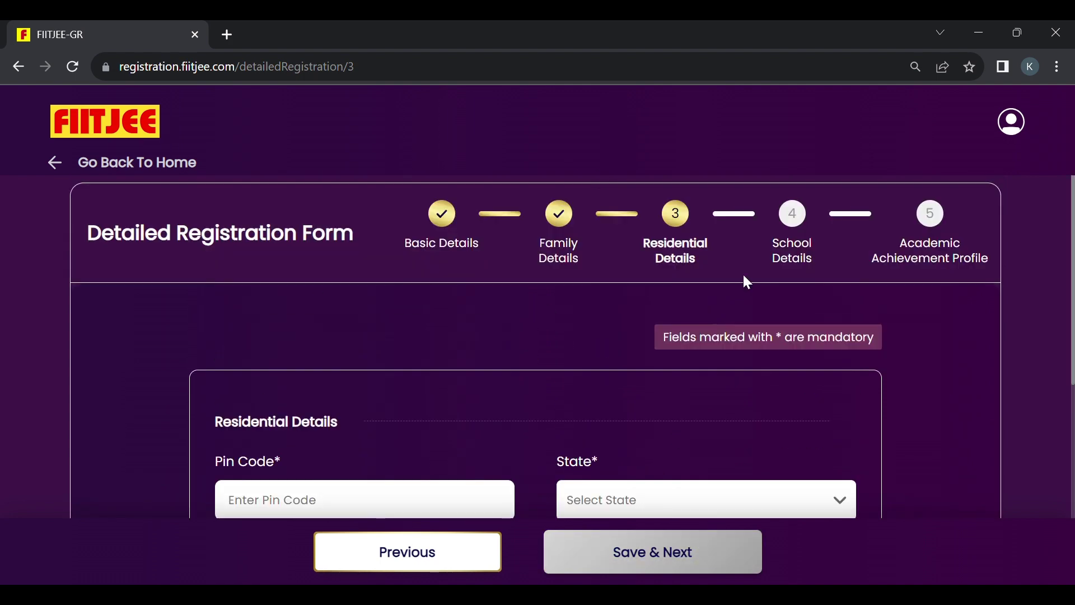
scroll(474, 294, "down", 4)
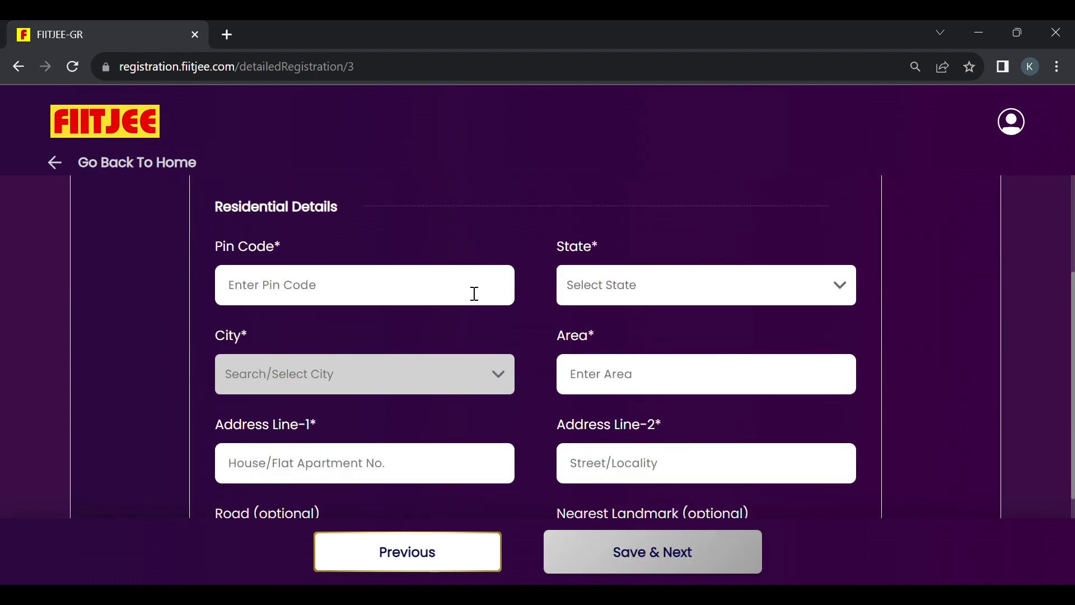
Step: Enter the residence pin code, area and first address line
left_click(474, 285)
type("530016")
left_click(444, 374)
left_click(650, 374)
type("Shankaramatam")
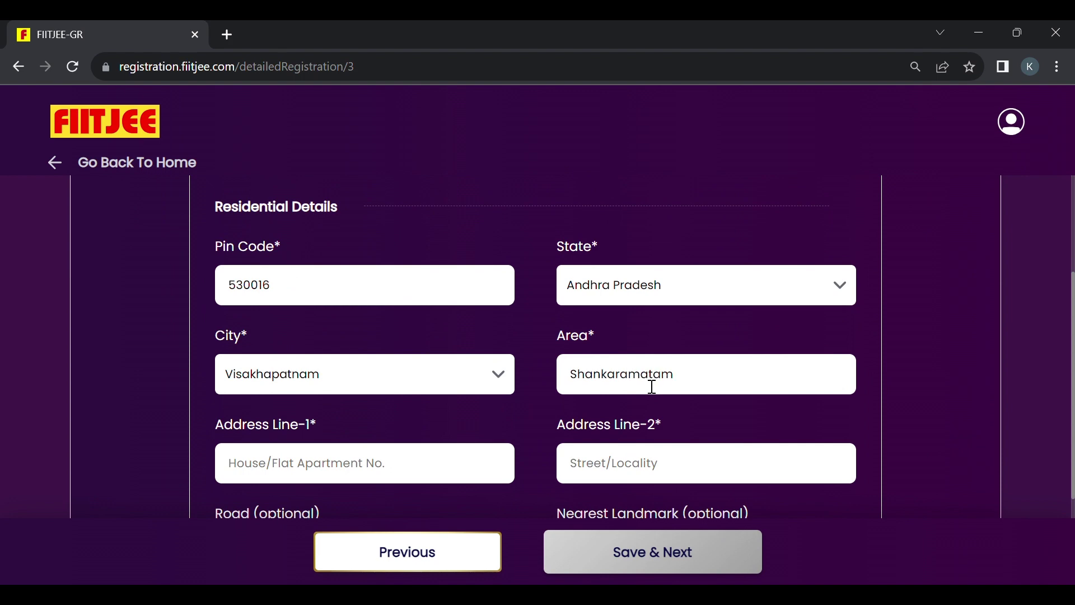
left_click(398, 463)
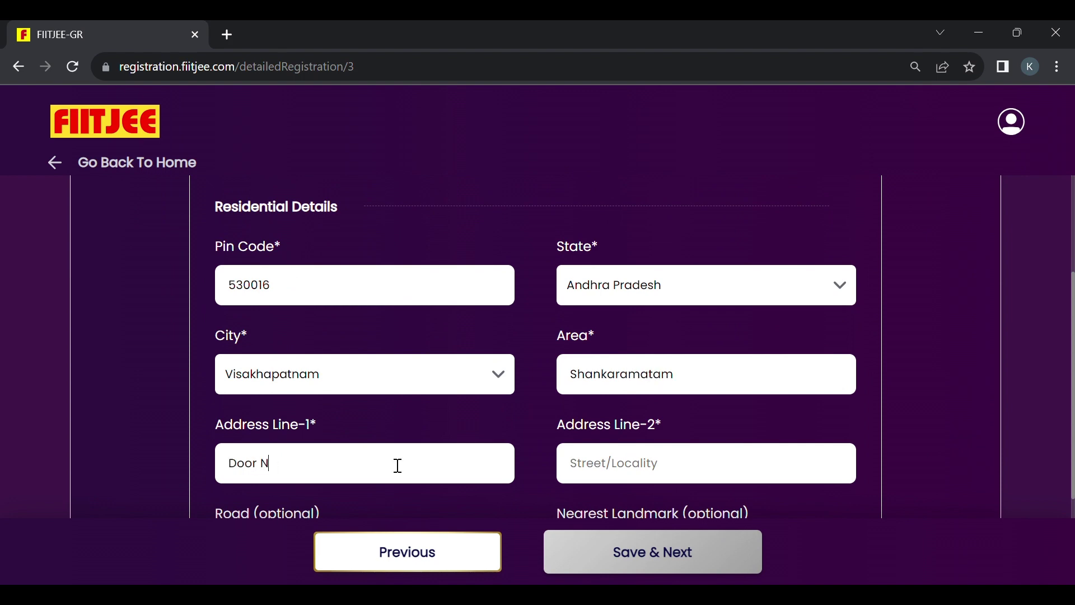
scroll(504, 392, "down", 2)
Step: Complete the second address line, landmark and road, then save the residential details
left_click(642, 365)
type("Beside Karnataka Bank")
left_click(451, 446)
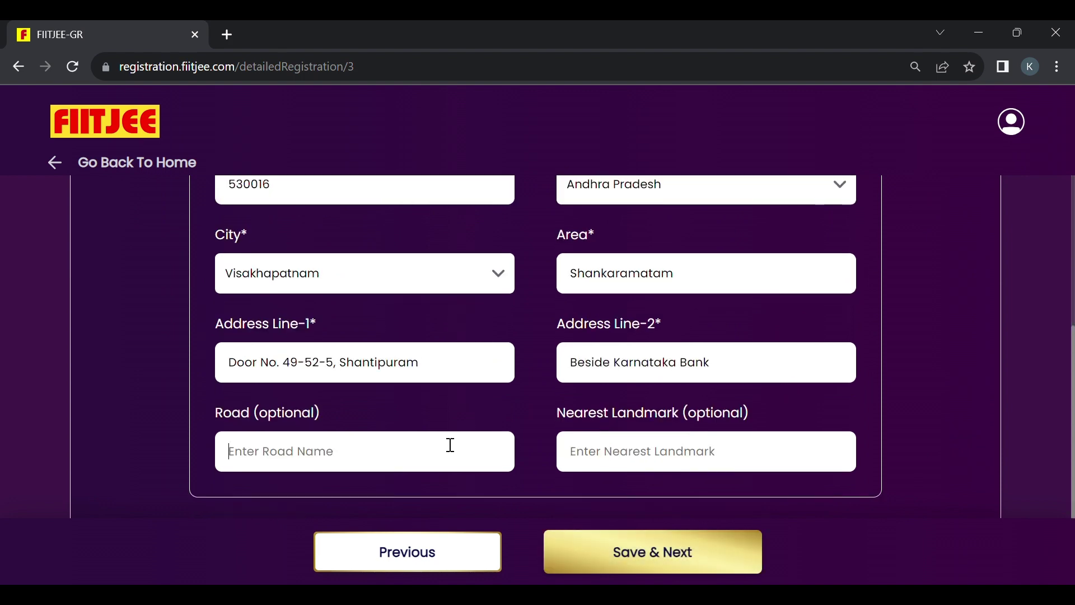
type("Relland")
key("ctrl+a")
key("BackSpace")
left_click(400, 451)
type("Akkayapalem")
left_click(600, 452)
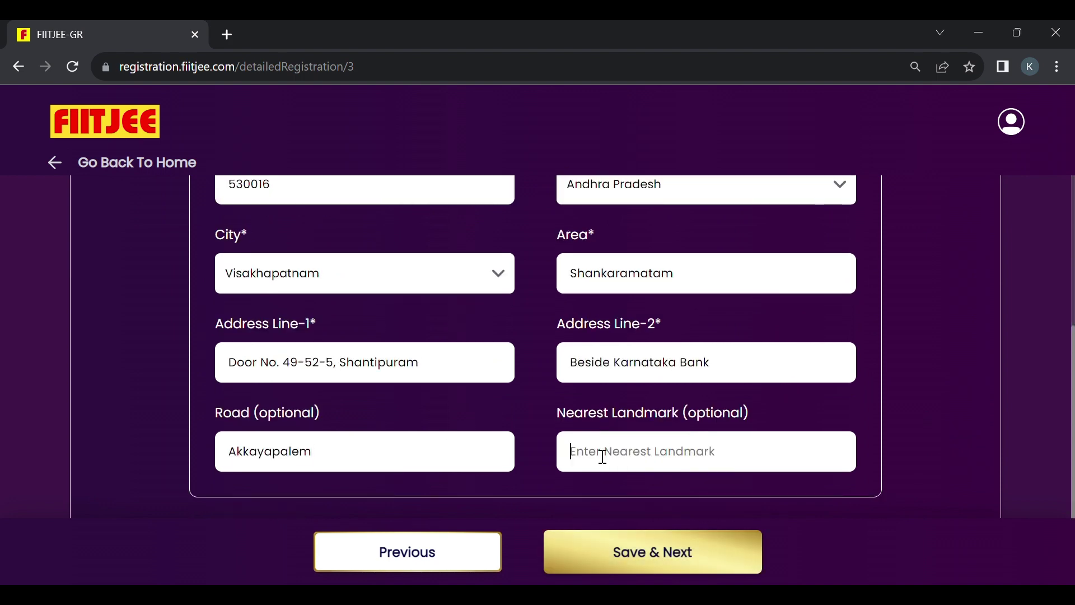
left_click(653, 552)
Step: Enter school name FIITJEE, board, teachers' names and 98.5% marks, then save
scroll(736, 256, "down", 5)
left_click(360, 334)
type("FIITJEE")
left_click(586, 338)
left_click(388, 362)
type("FIITJEE")
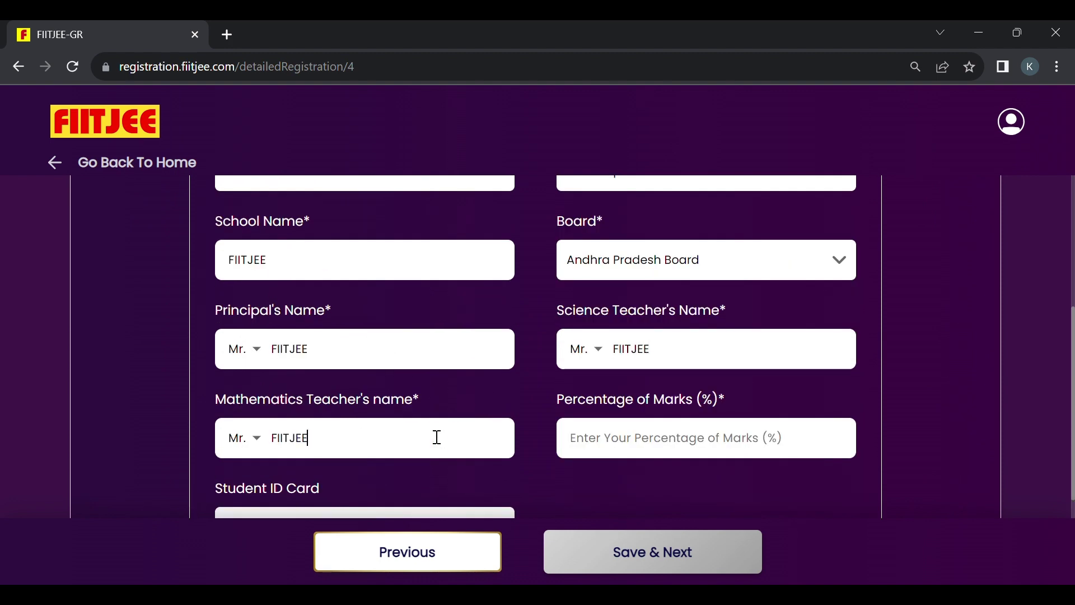
type("98.5")
left_click(652, 552)
Step: Record Board/School Exam scores of 98 in Mathematics and Science, submit, and accept the ₹750 reward
left_click(392, 344)
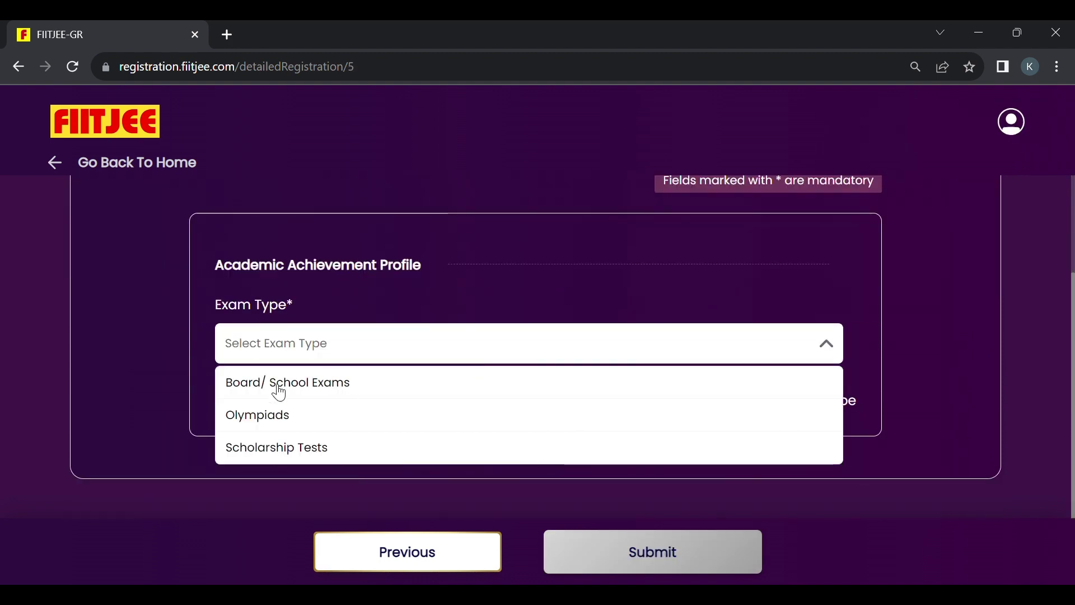
left_click(276, 381)
left_click(452, 439)
type("98")
left_click(603, 435)
type("98")
scroll(723, 442, "up", 1)
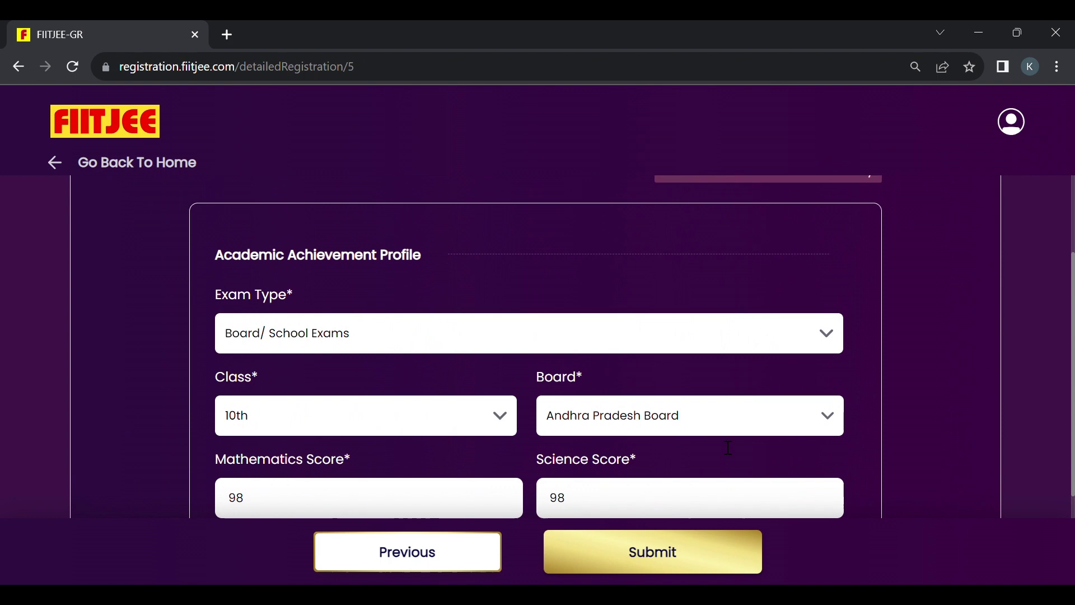
scroll(722, 443, "down", 1)
scroll(723, 446, "up", 3)
scroll(722, 445, "down", 3)
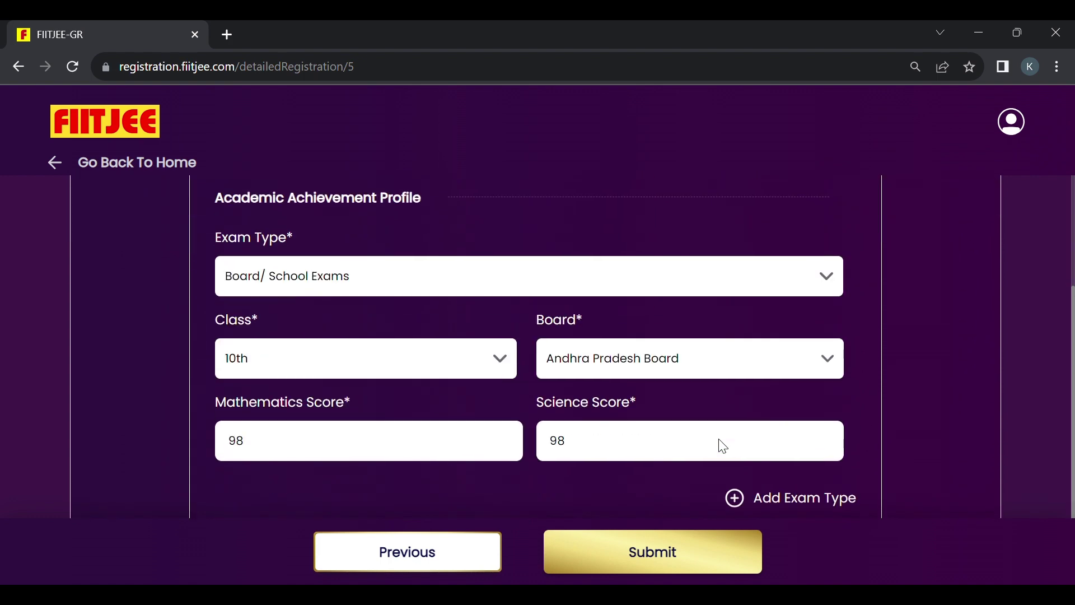
left_click(671, 569)
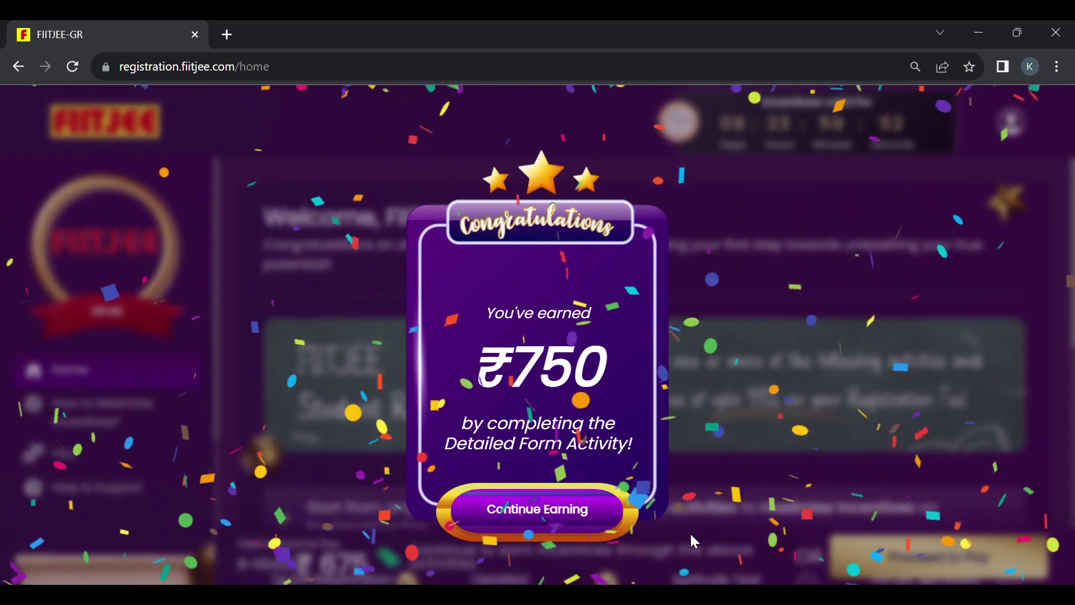
left_click(584, 517)
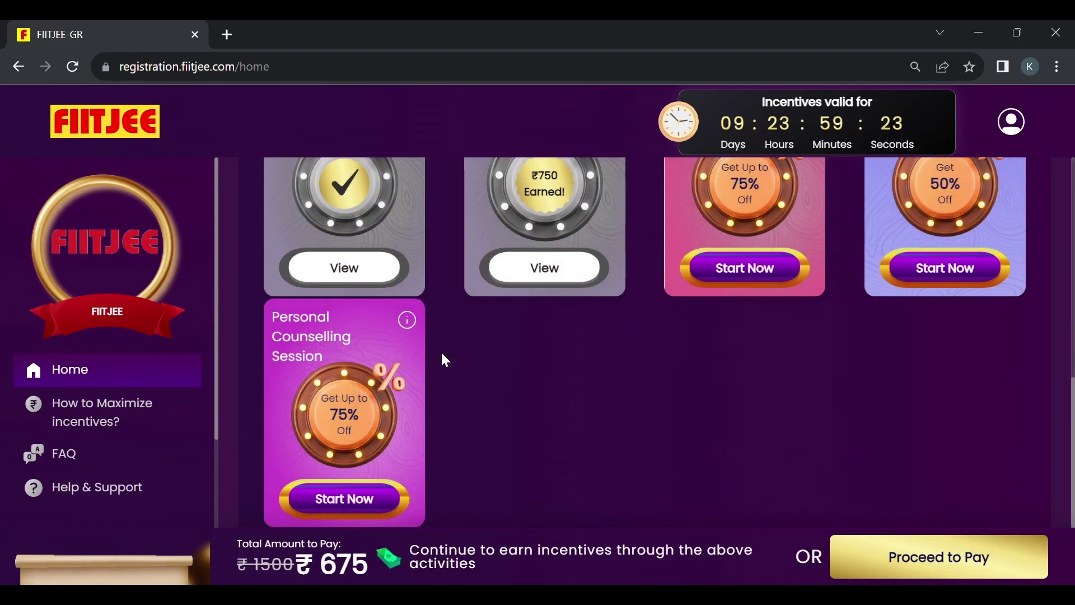
Step: Start the Personal Counselling booking and choose 04-Nov-23 at 12:00 PM
left_click(356, 504)
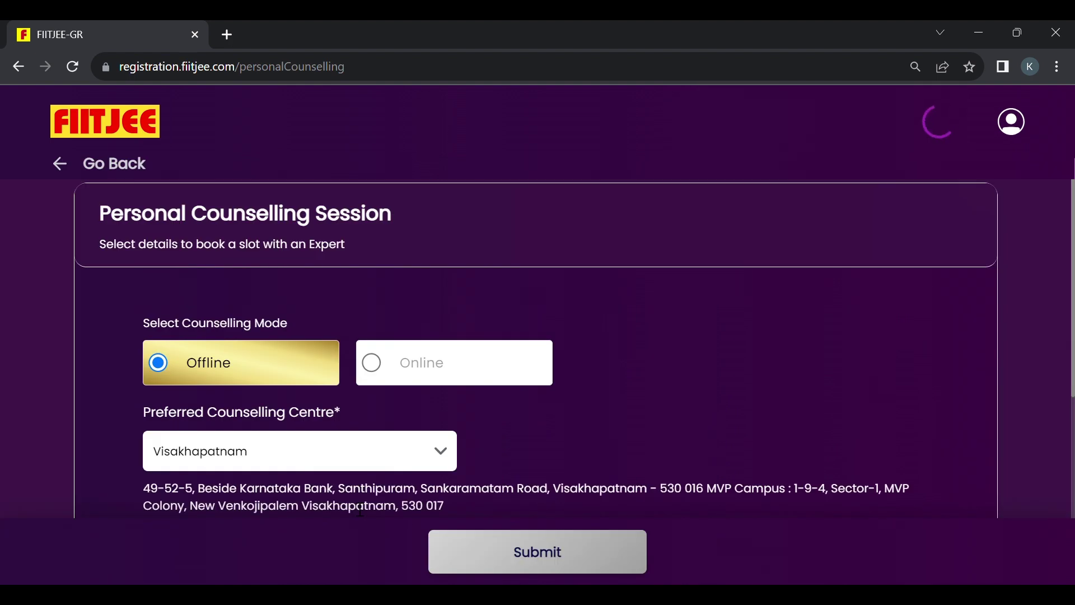
scroll(408, 435, "down", 2)
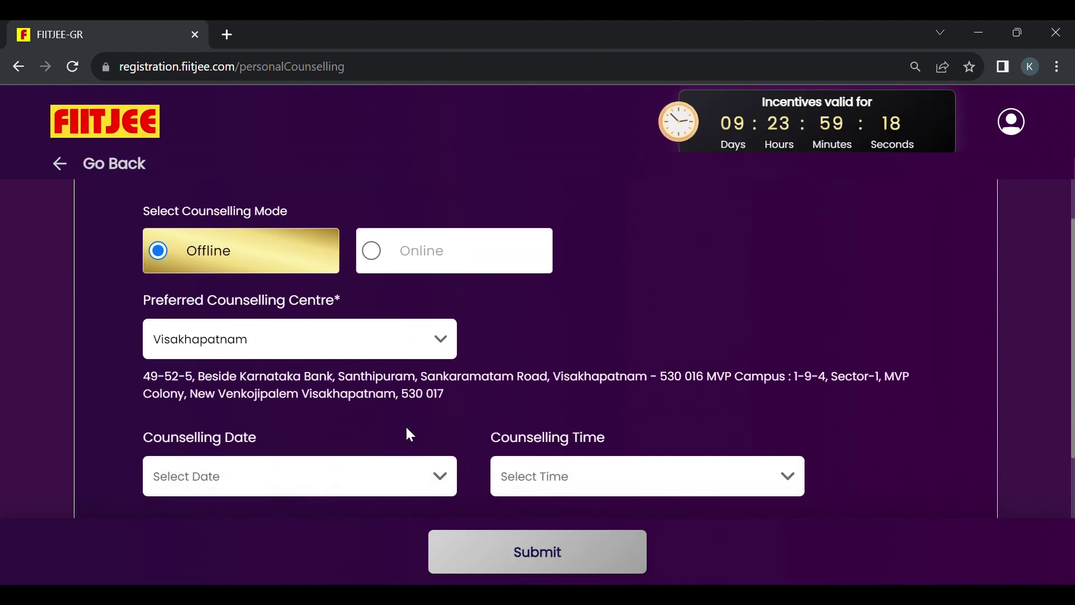
left_click(391, 468)
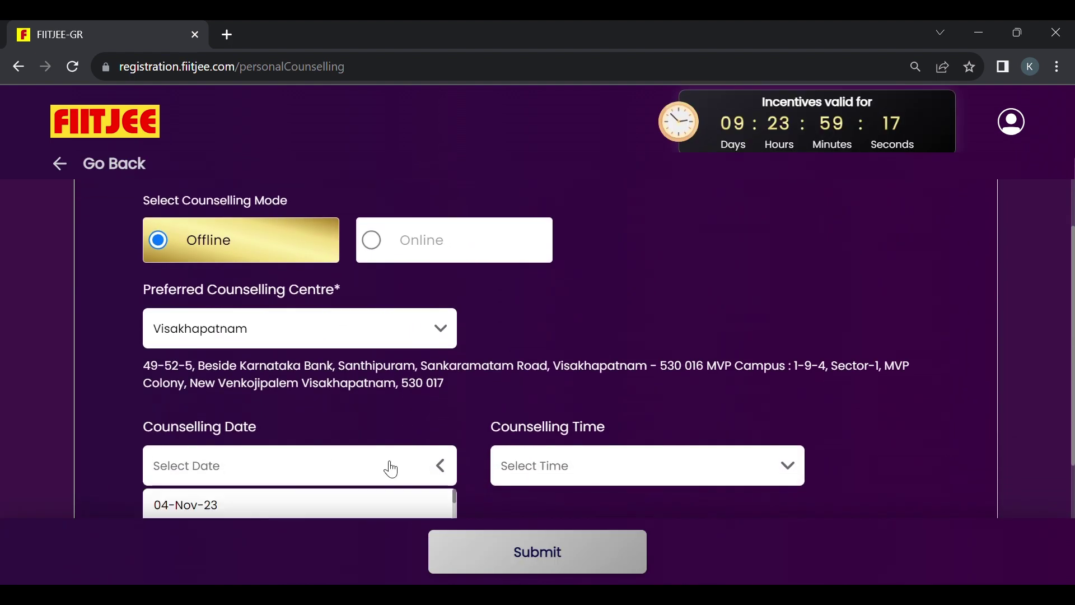
left_click(325, 507)
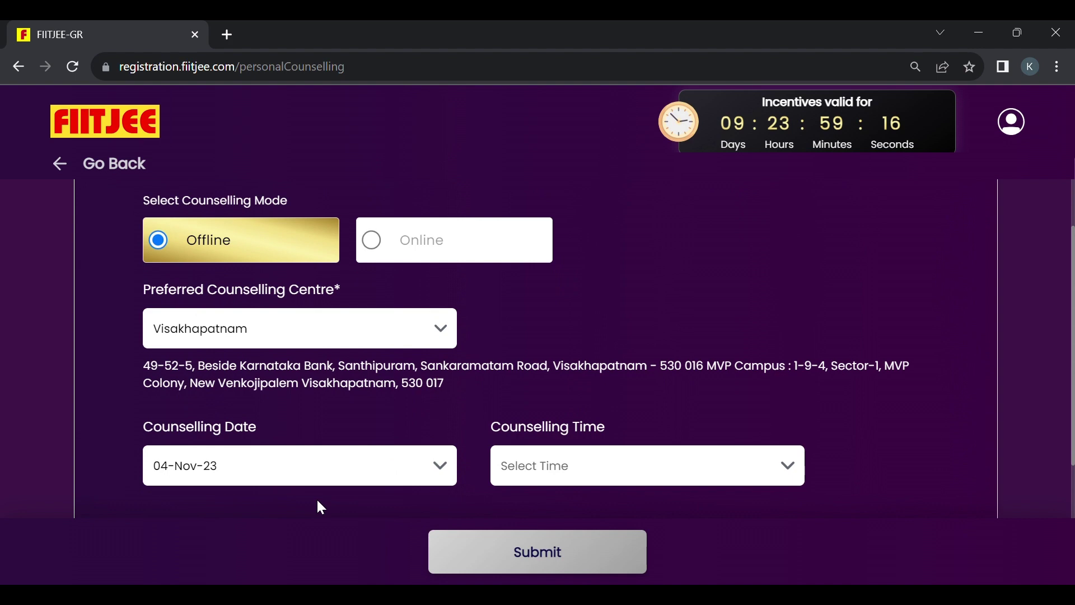
left_click(559, 475)
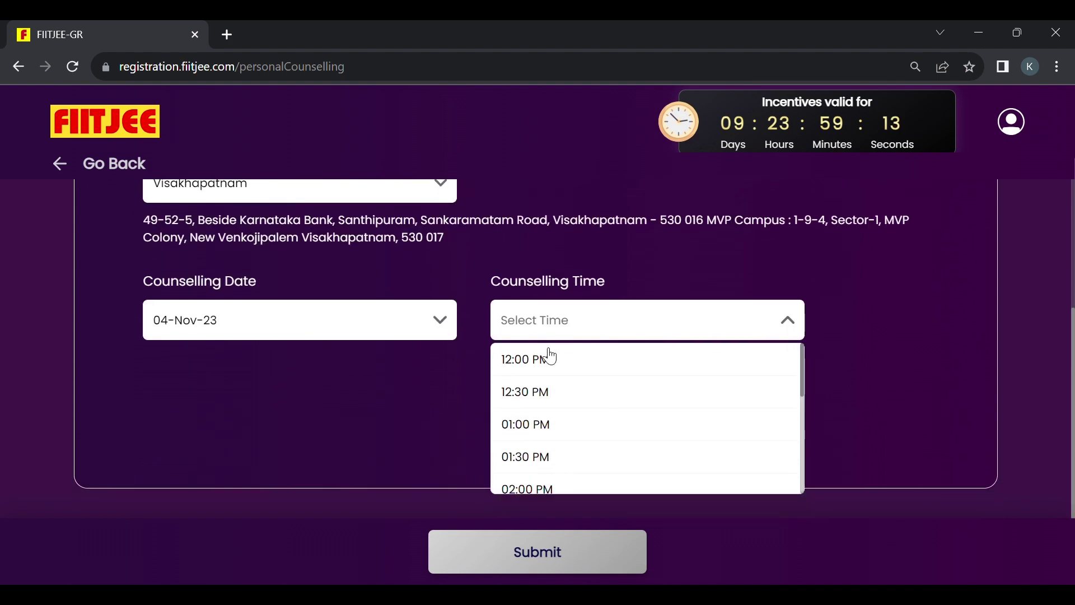
left_click(548, 365)
scroll(521, 274, "up", 2)
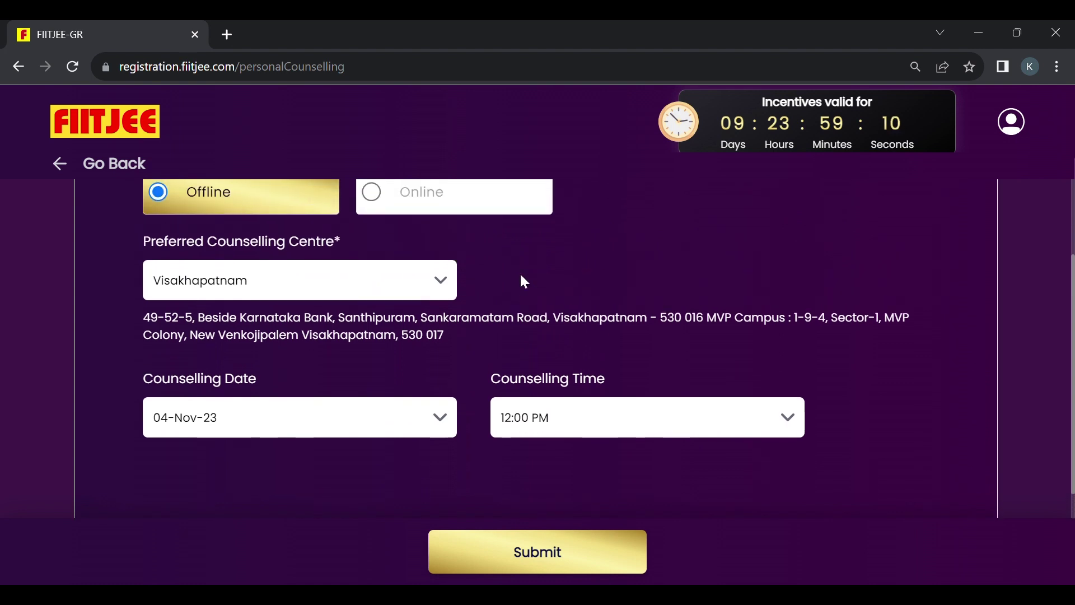
scroll(522, 278, "up", 1)
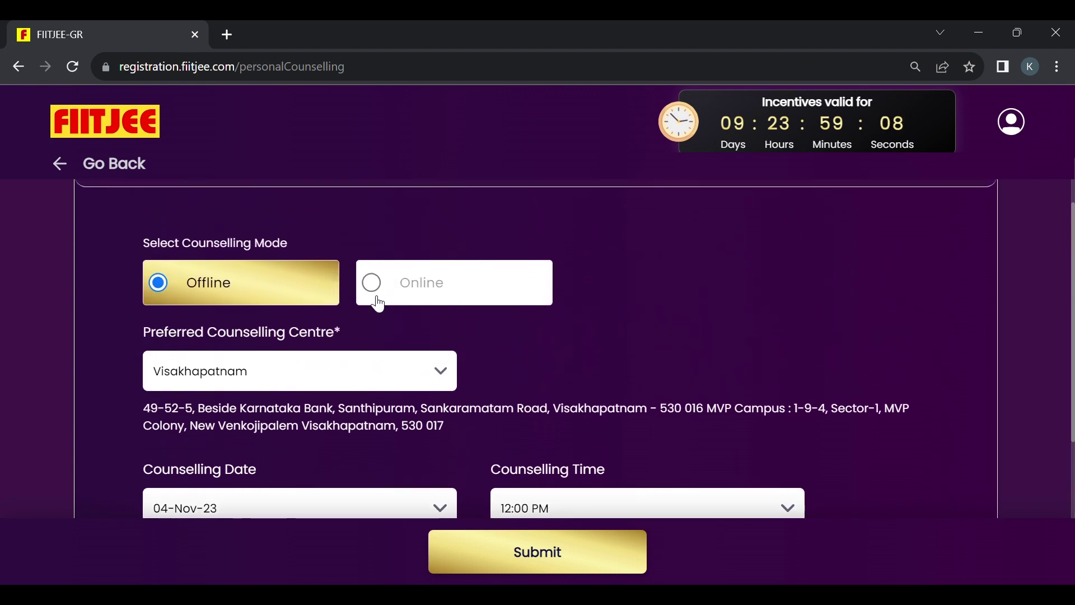
Step: Switch the mode to Online, re-pick 04-Nov-23 at 12:00 PM and submit the booking
left_click(376, 299)
scroll(378, 307, "down", 2)
left_click(367, 353)
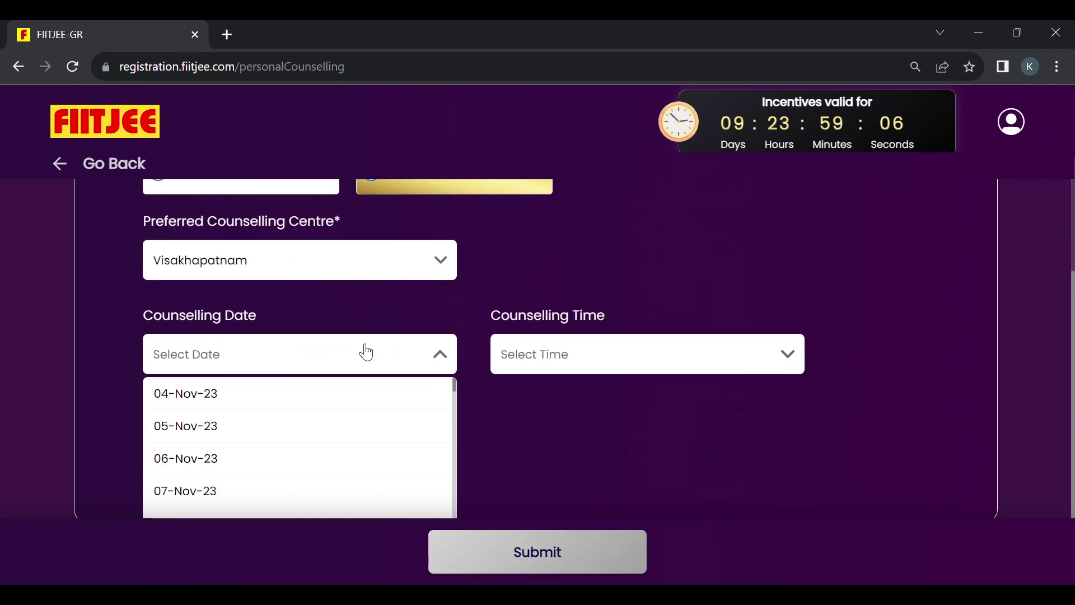
left_click(341, 399)
left_click(538, 371)
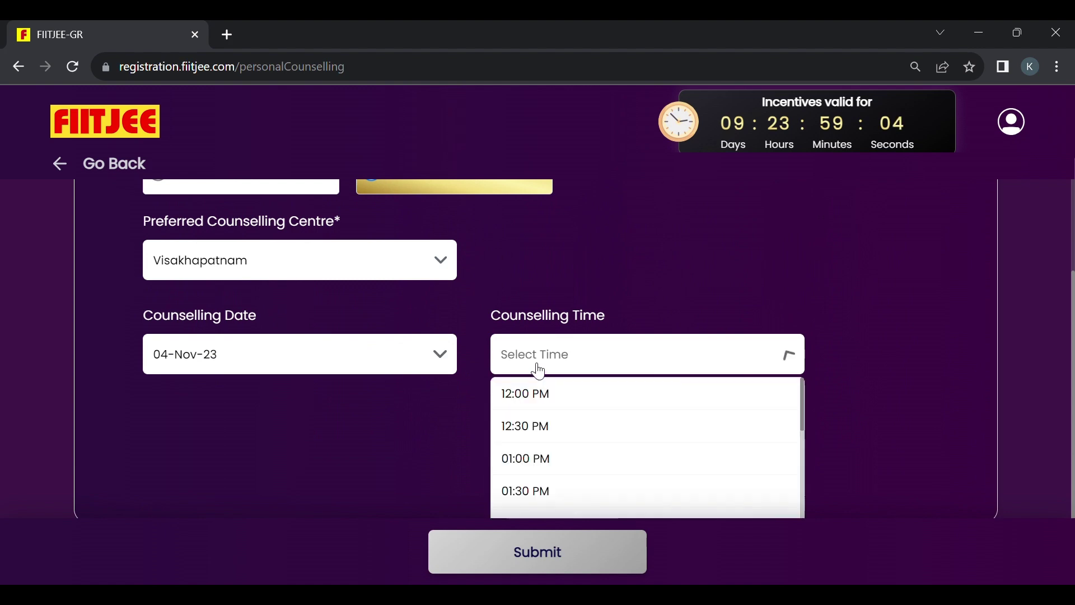
left_click(525, 395)
scroll(525, 294, "up", 2)
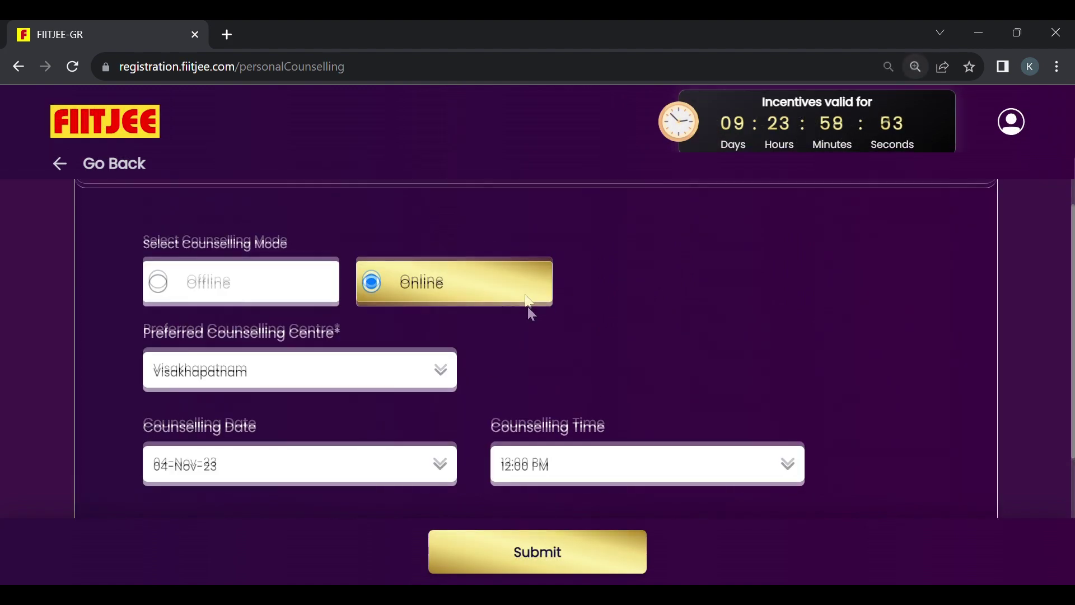
scroll(527, 307, "down", 1)
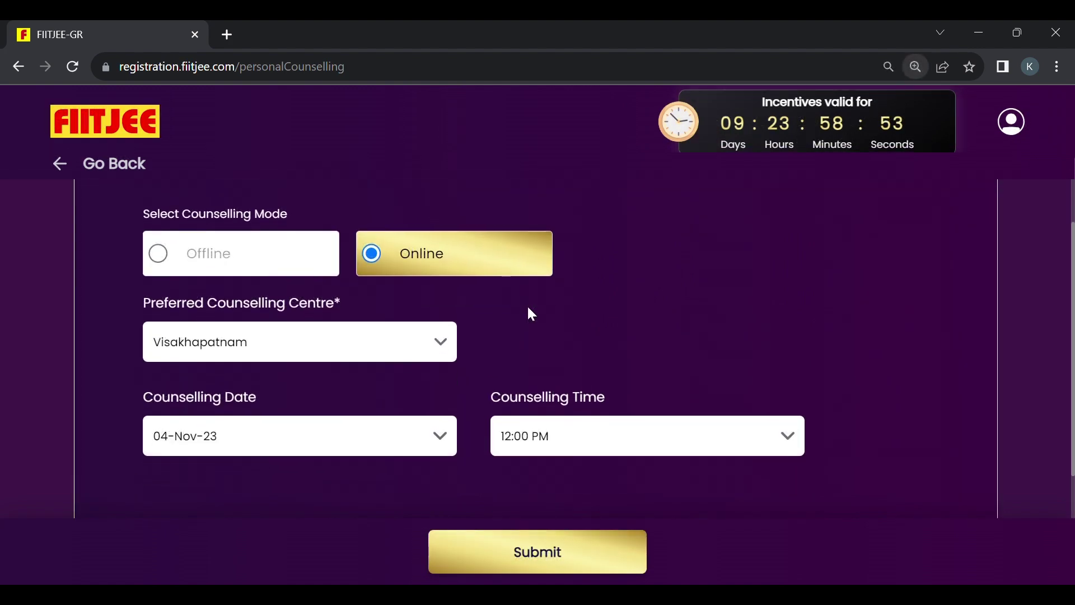
left_click(509, 542)
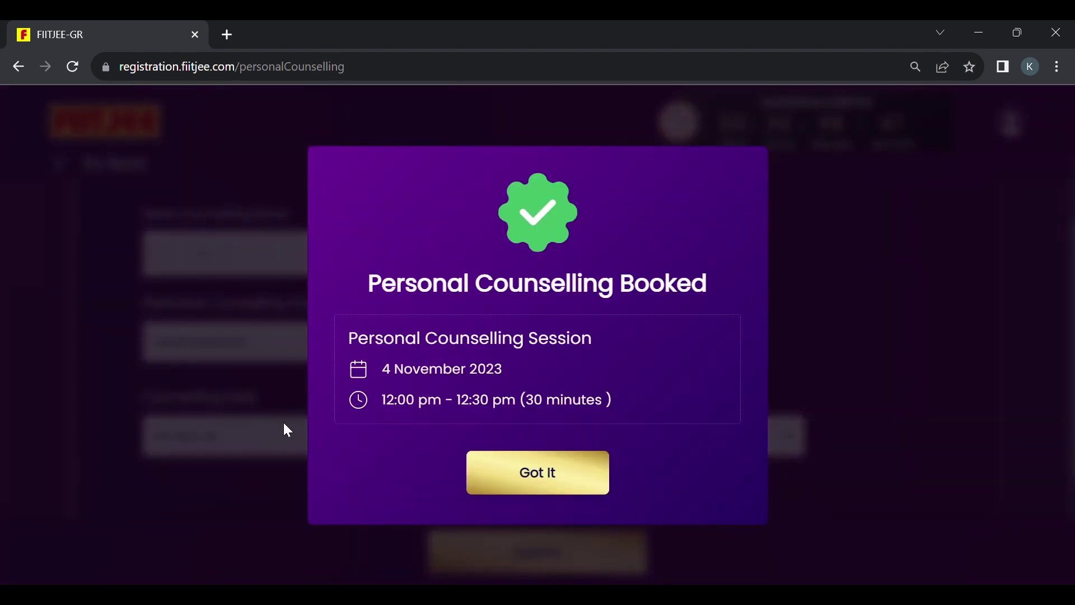
Step: Acknowledge the counselling session booking and continue to the counsellor questions list
left_click(485, 469)
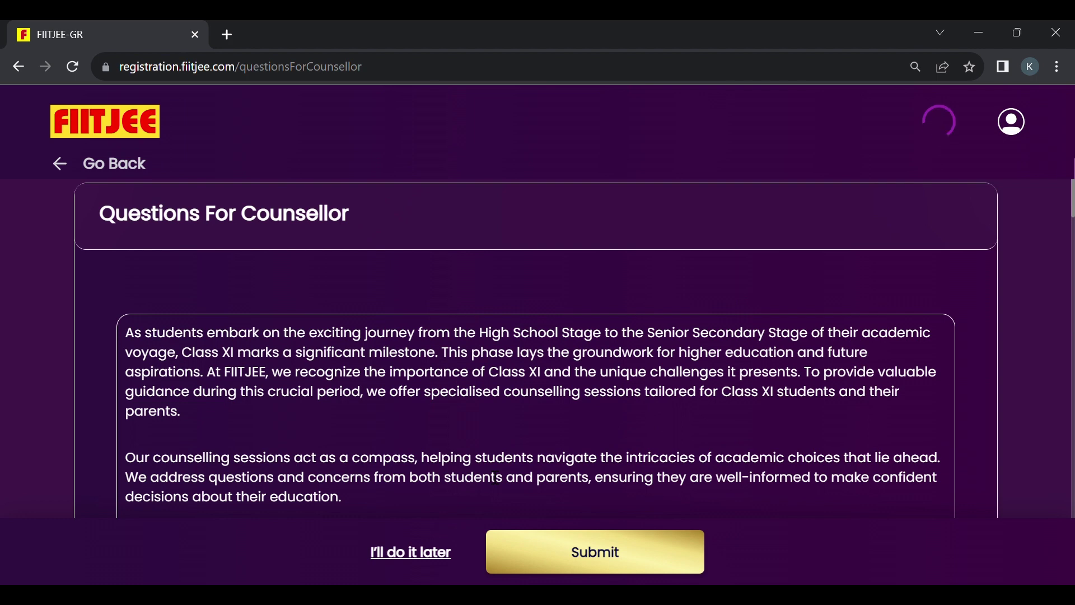
scroll(523, 436, "down", 4)
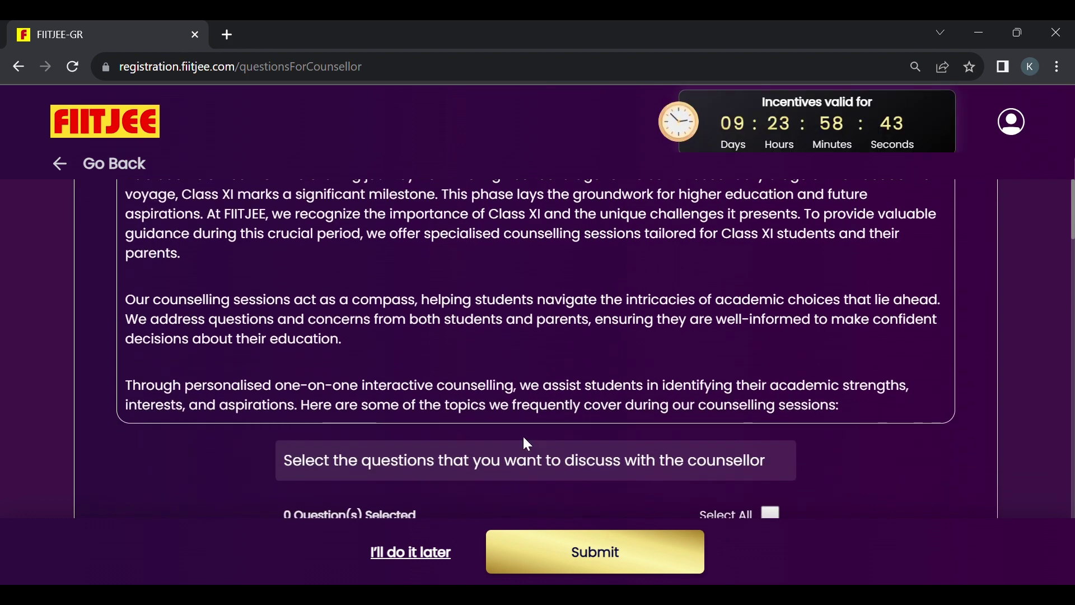
scroll(523, 441, "down", 1)
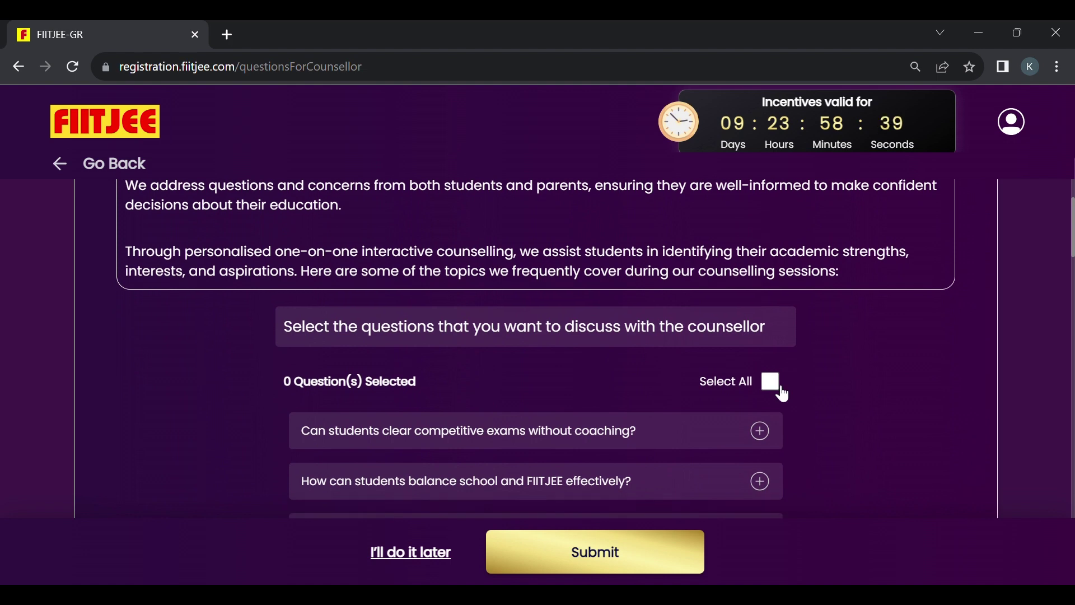
scroll(781, 392, "down", 3)
scroll(783, 394, "down", 5)
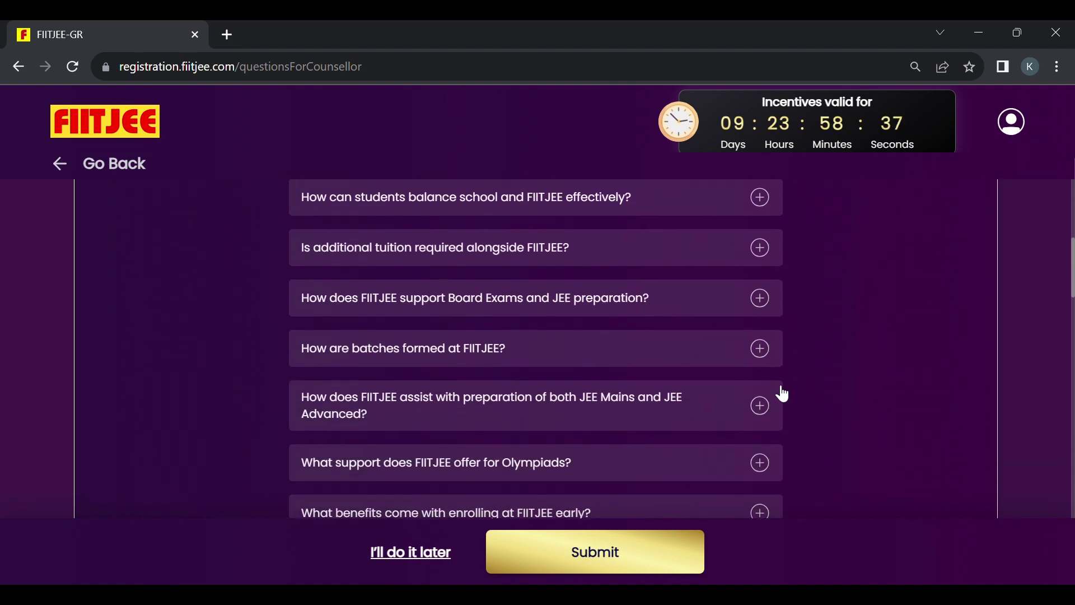
Step: Use Select All to choose all 38 counsellor questions for discussion
scroll(783, 394, "down", 10)
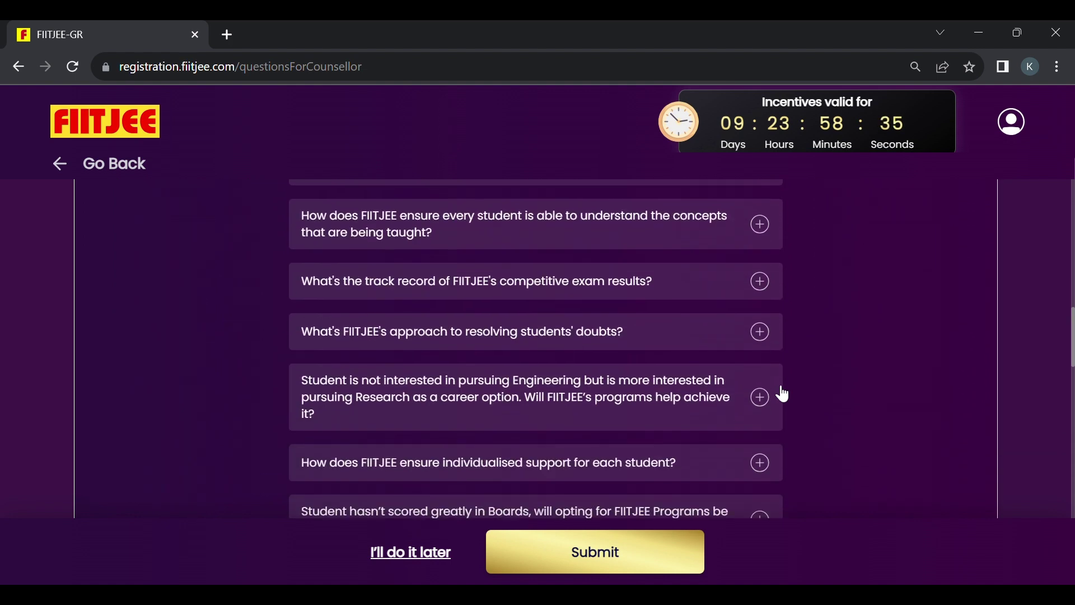
scroll(783, 394, "down", 10)
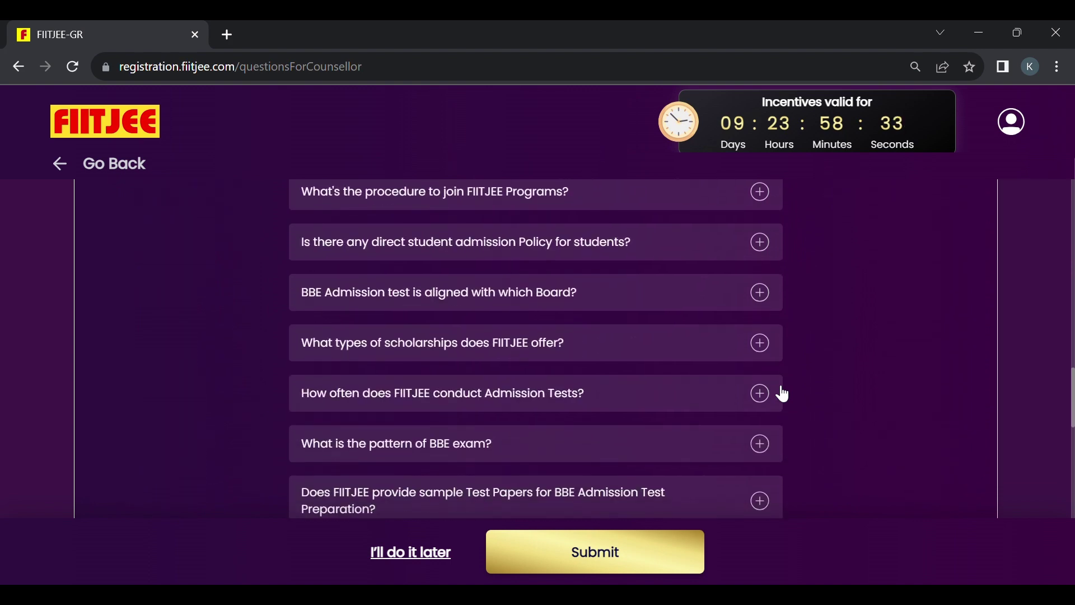
scroll(782, 394, "down", 10)
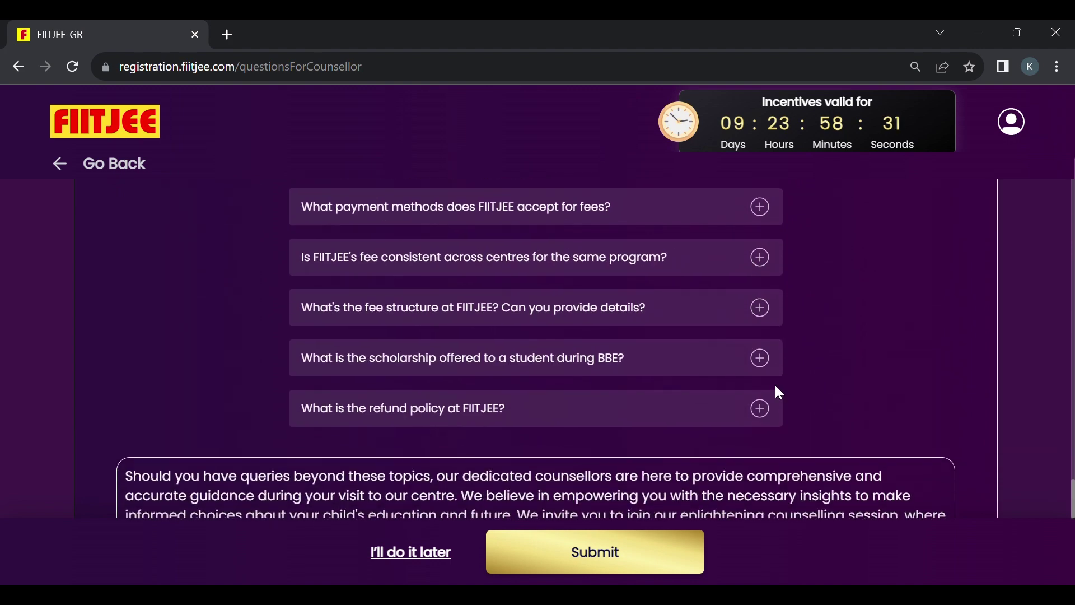
scroll(783, 394, "down", 3)
scroll(783, 393, "up", 15)
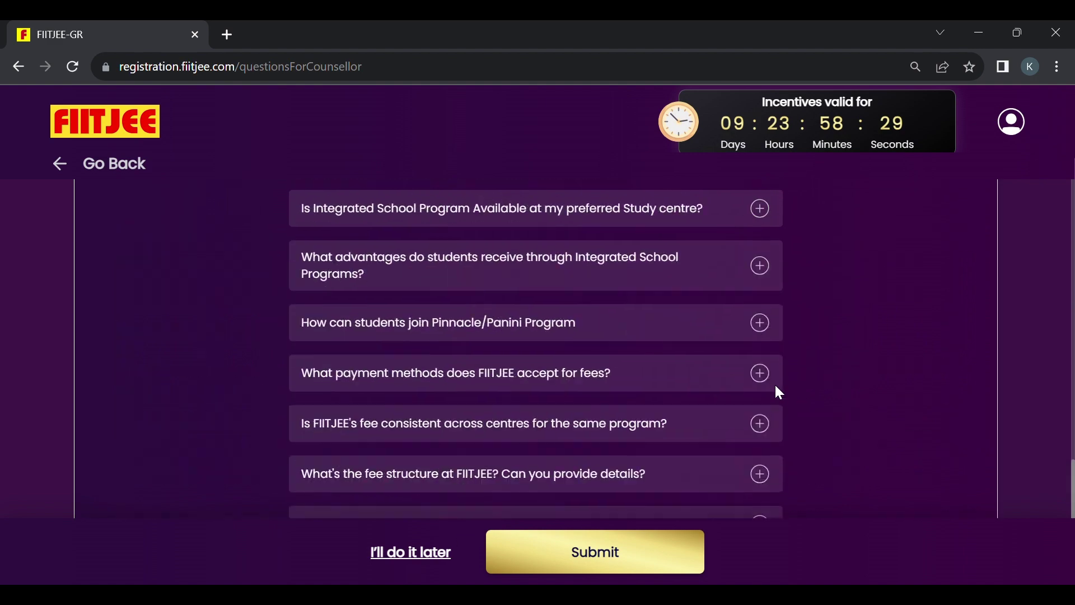
scroll(783, 394, "up", 15)
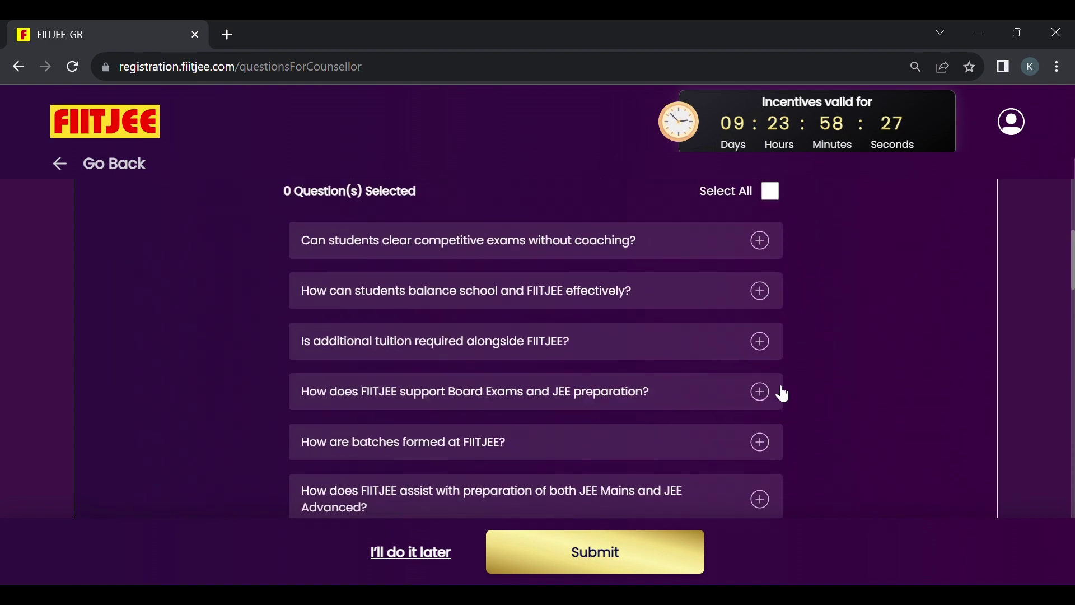
scroll(776, 386, "down", 3)
left_click(771, 358)
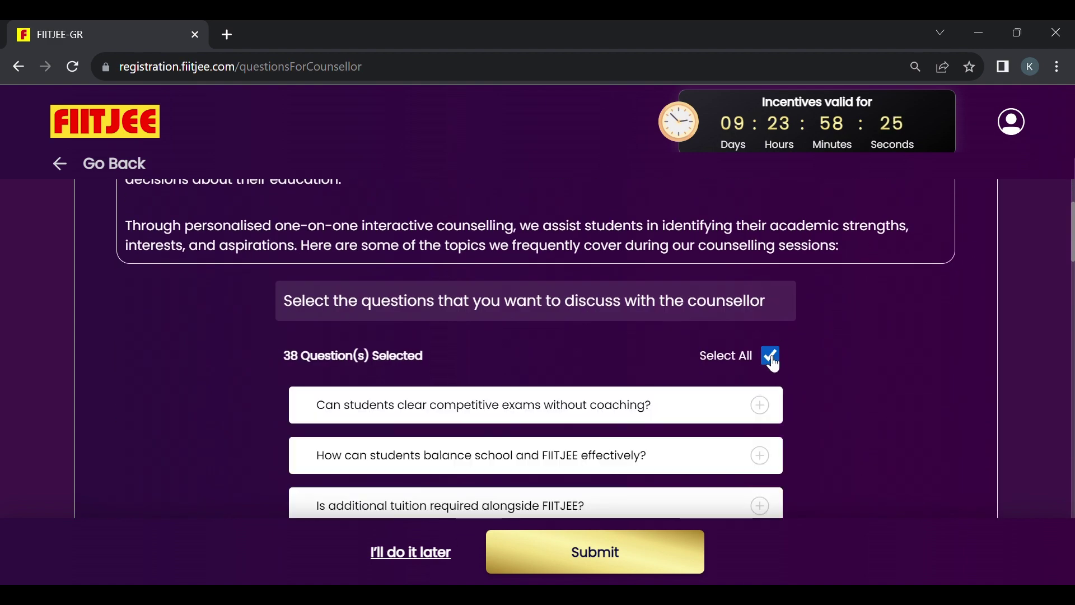
scroll(598, 364, "down", 2)
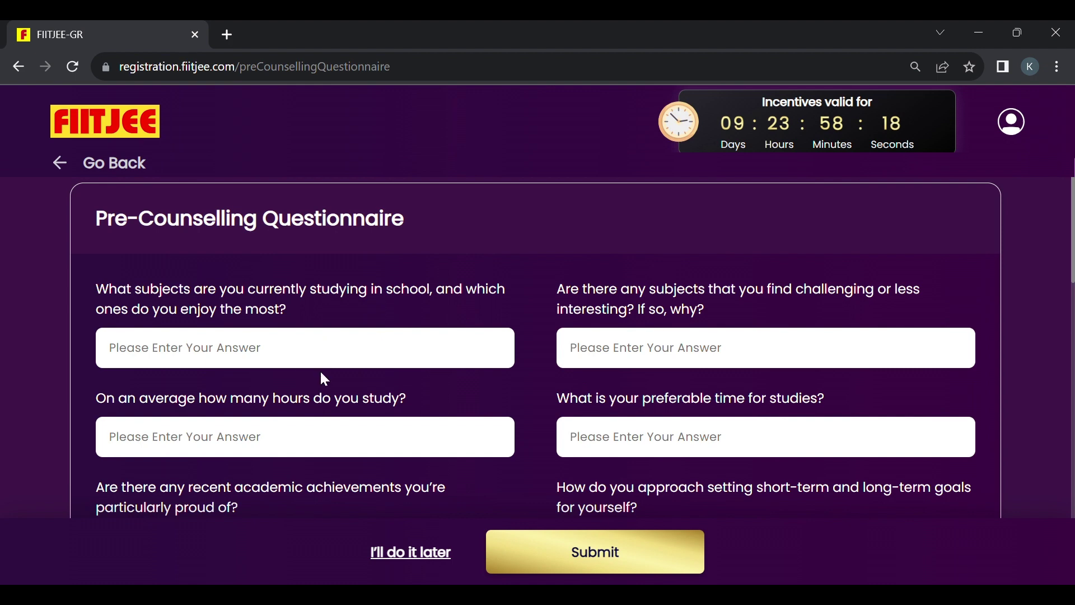
Step: Answer subjects (Maths, Biology, Chemistry, Physics), challenging subject Physics, 4 study hours, and 5pm to 8pm
left_click(297, 360)
type("Maths, Biology, Chemistry, Physics")
left_click(708, 358)
type("Physics, It is a little dif")
scroll(708, 361, "down", 1)
type("ficult to get a real good understanding of s")
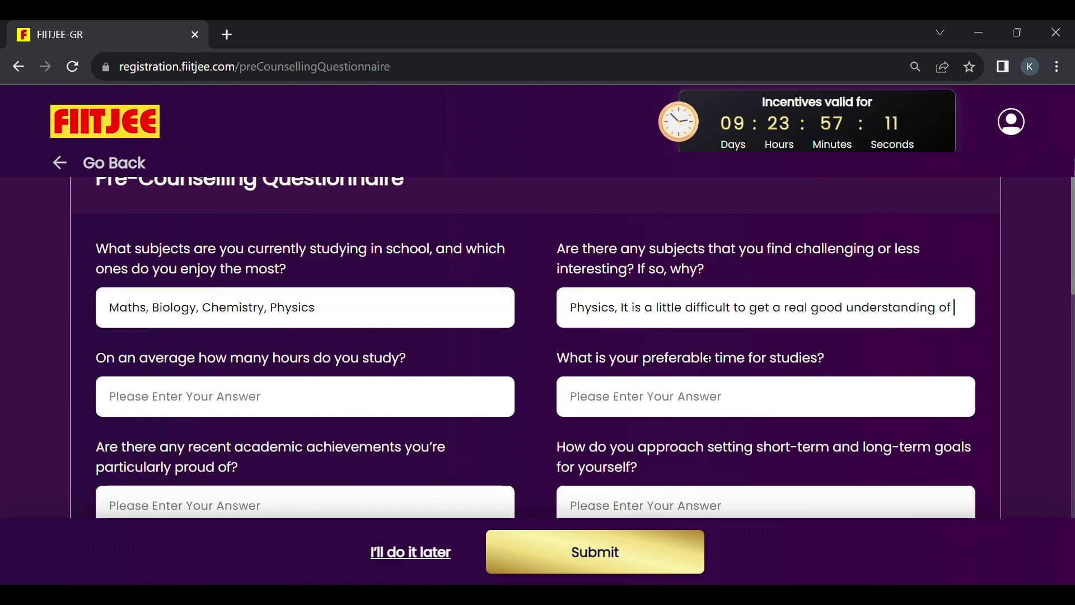
key("Tab")
type("4")
left_click(648, 407)
type("5pm to 8pm")
Step: Enter the olympiad first-level achievement, answer NA for the remaining questions, and submit the questionnaire
scroll(648, 408, "down", 2)
left_click(426, 401)
type("I have cleared first level of an olympiad")
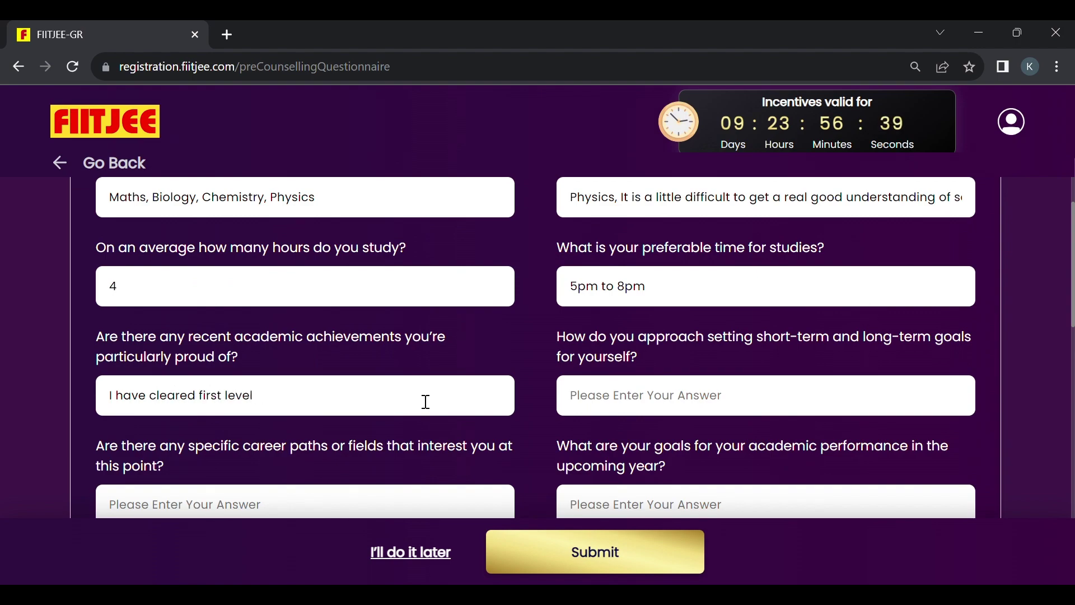
scroll(426, 402, "down", 1)
key("Tab")
type("NA")
scroll(421, 308, "down", 3)
type("NA")
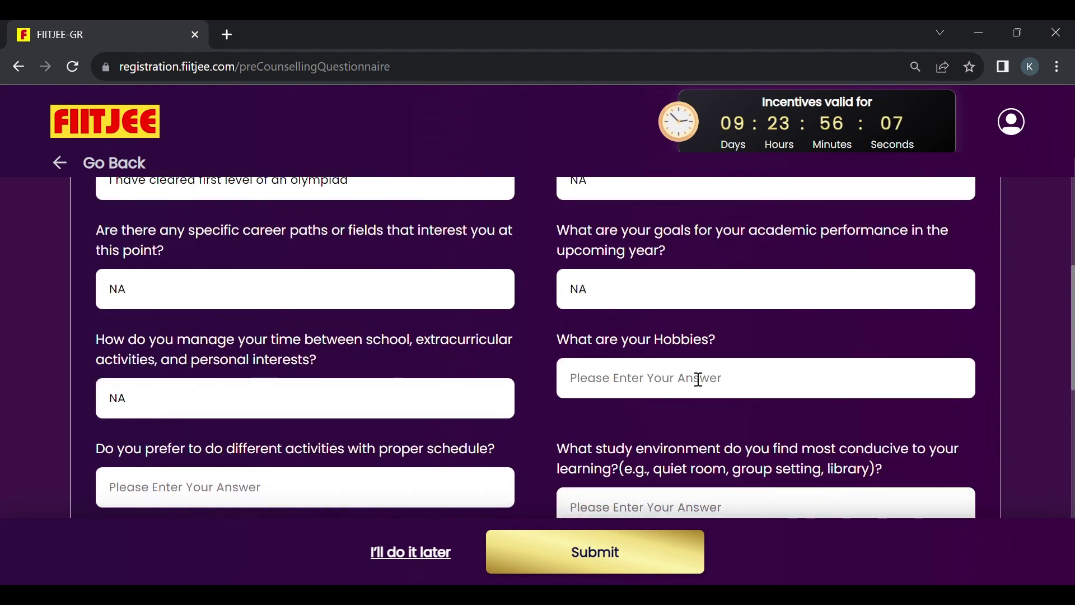
type("\tNA\tNA\tNA\tNA\tNA")
scroll(683, 358, "down", 3)
type("NA\tNA\tNA")
scroll(616, 364, "down", 3)
scroll(349, 392, "up", 8)
scroll(391, 466, "down", 10)
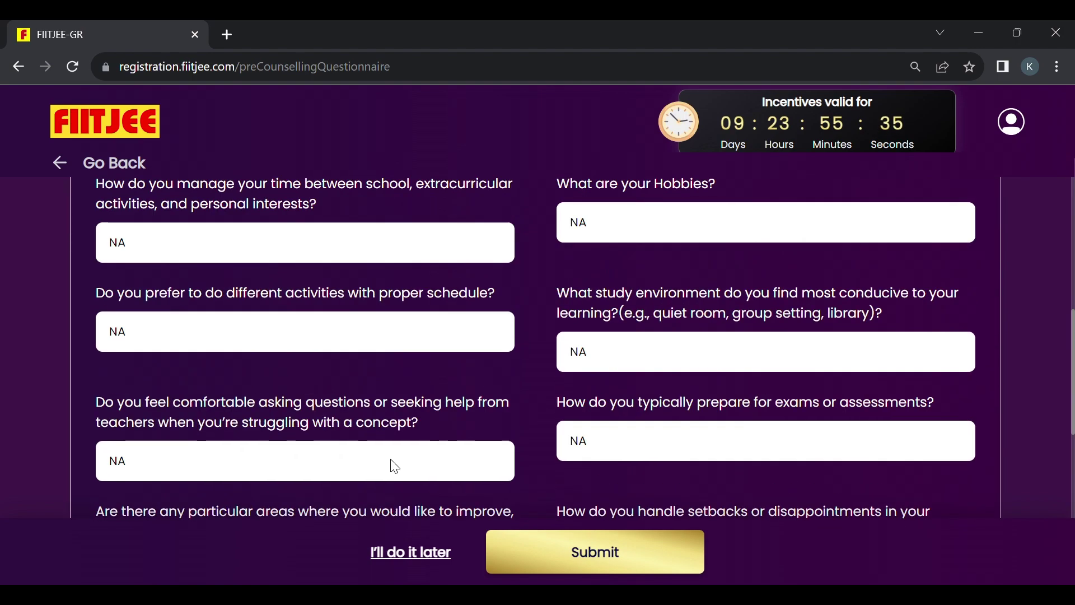
scroll(597, 368, "up", 5)
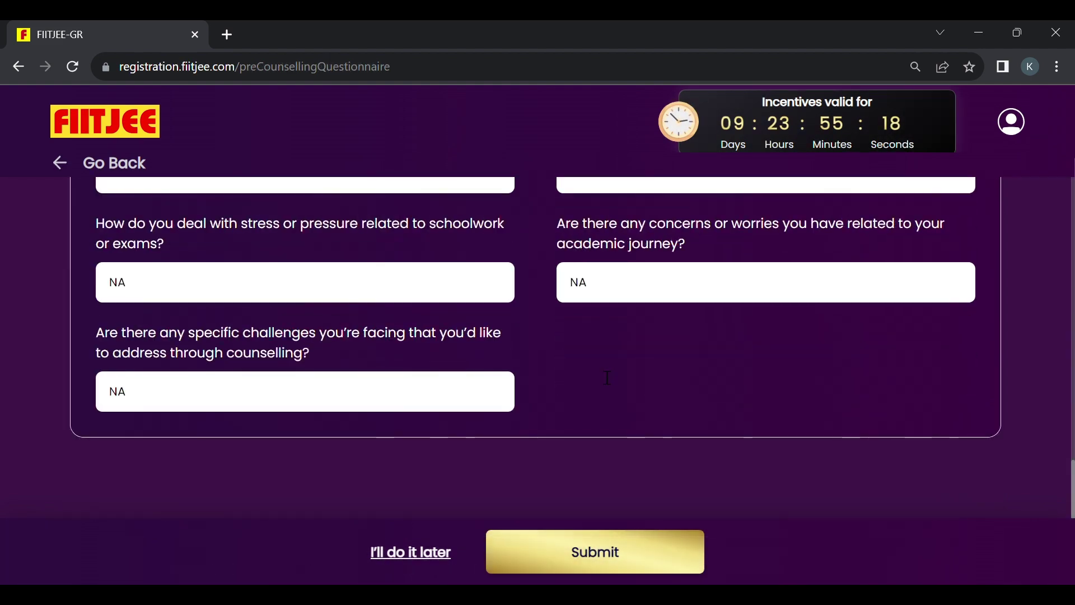
left_click(588, 552)
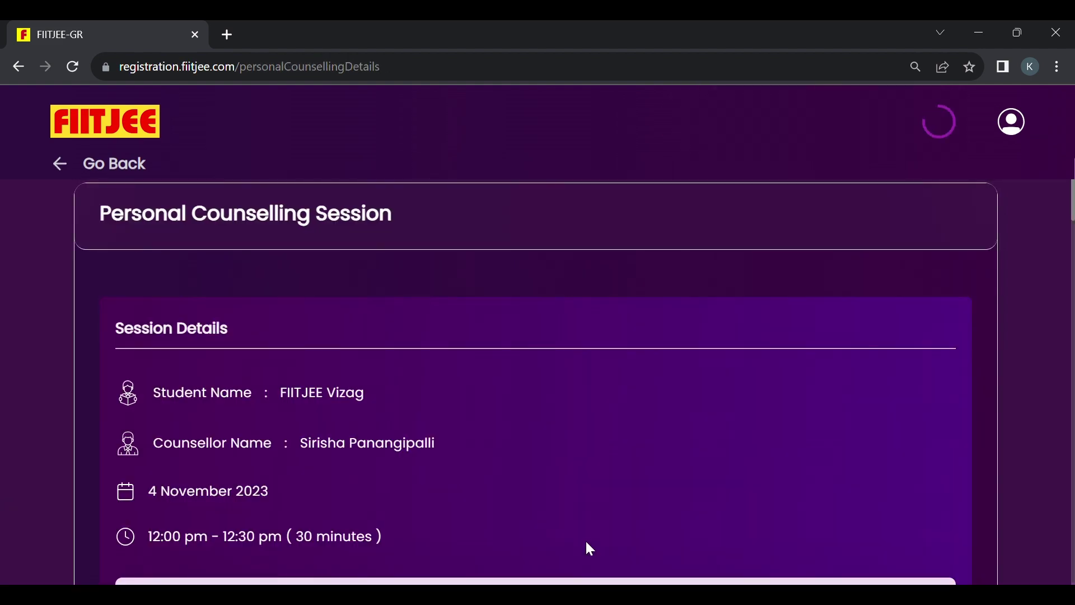
Step: Scroll through the session details, selected counsellor questions and questionnaire answers
scroll(572, 454, "down", 2)
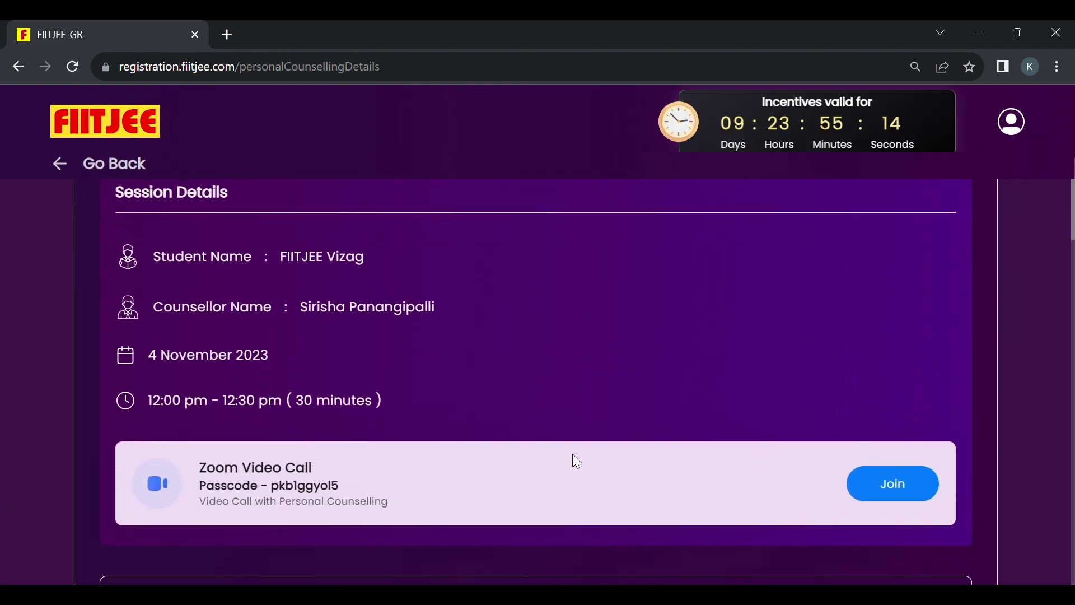
scroll(572, 454, "down", 1)
scroll(577, 462, "down", 1)
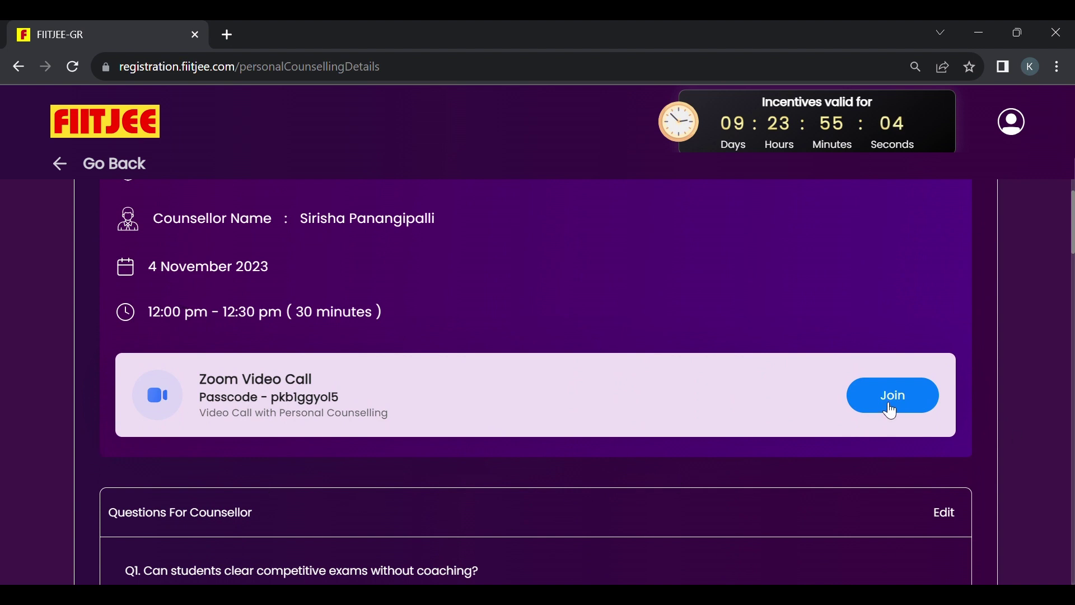
scroll(745, 485, "up", 2)
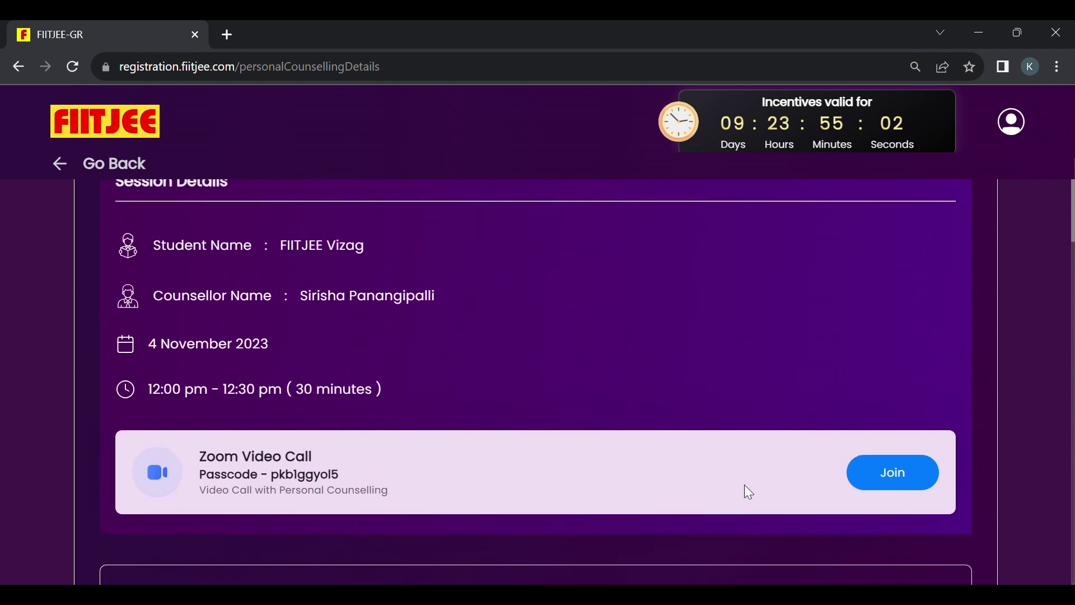
scroll(610, 334, "down", 5)
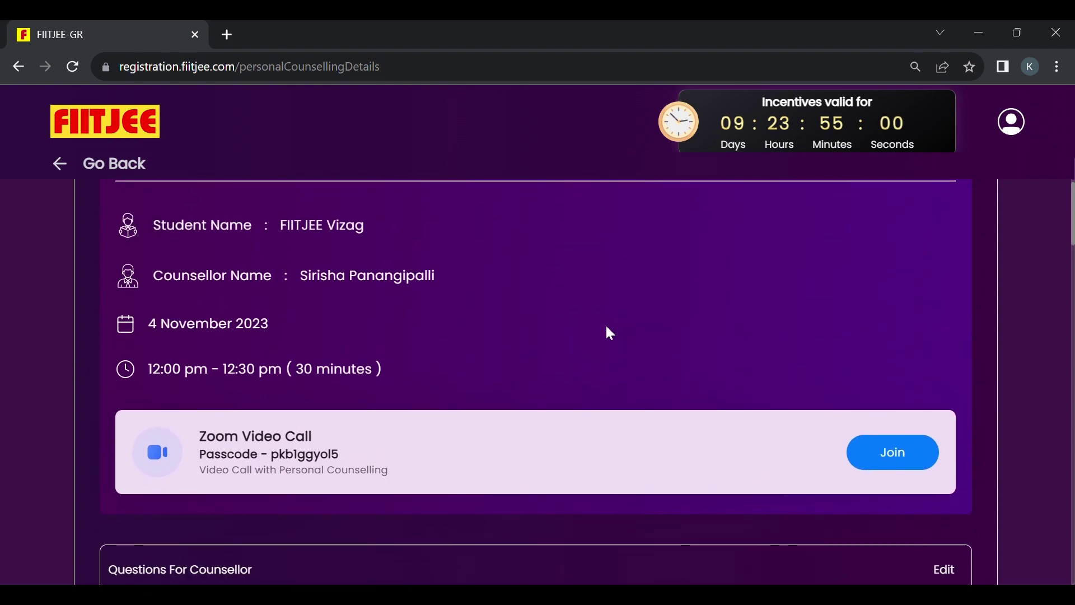
scroll(611, 334, "down", 6)
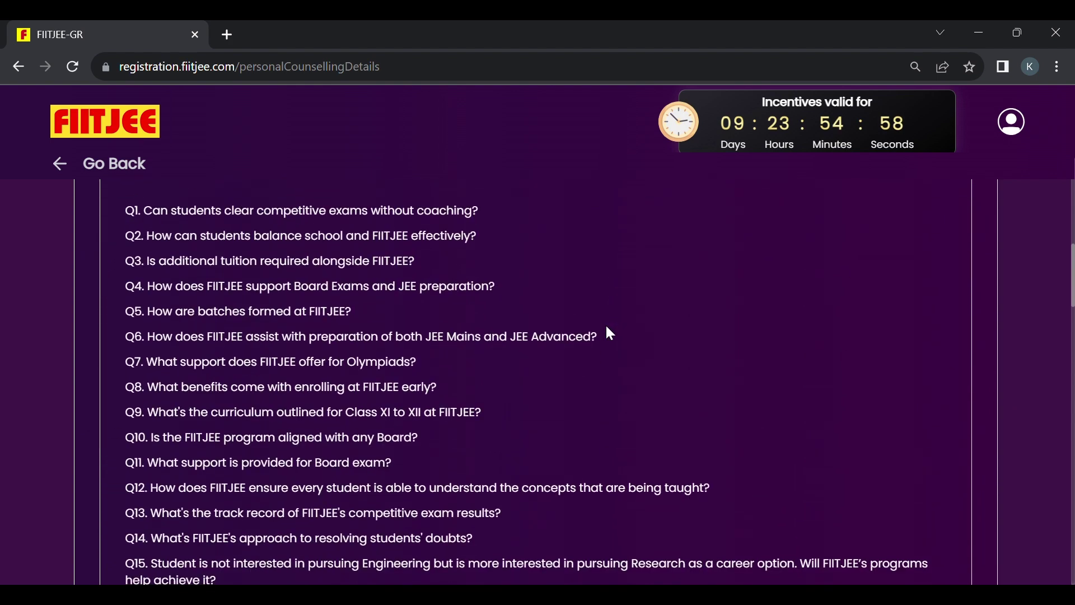
scroll(611, 334, "down", 9)
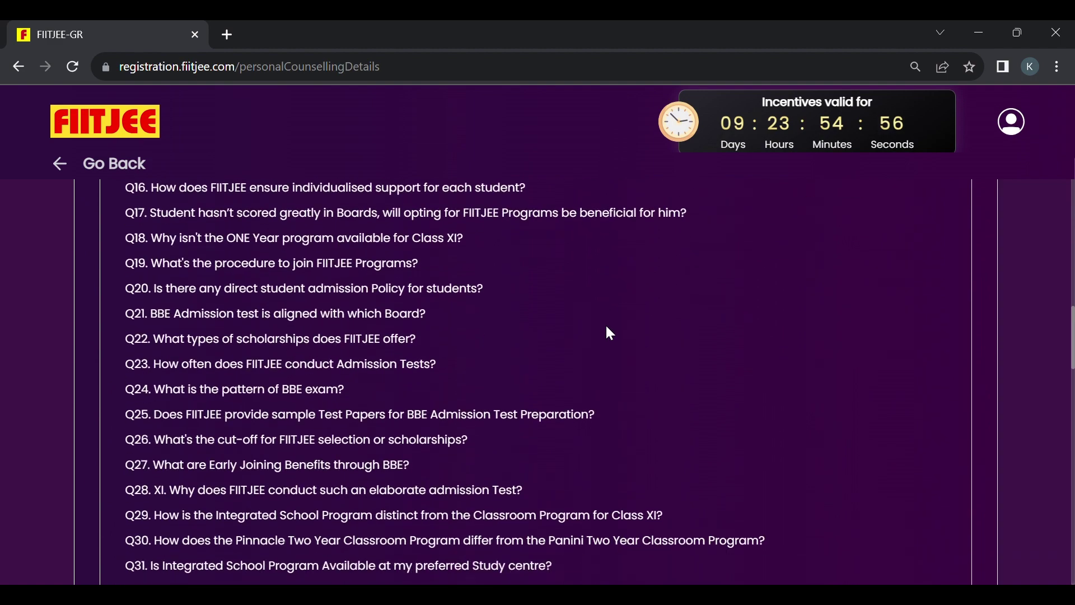
scroll(610, 334, "down", 15)
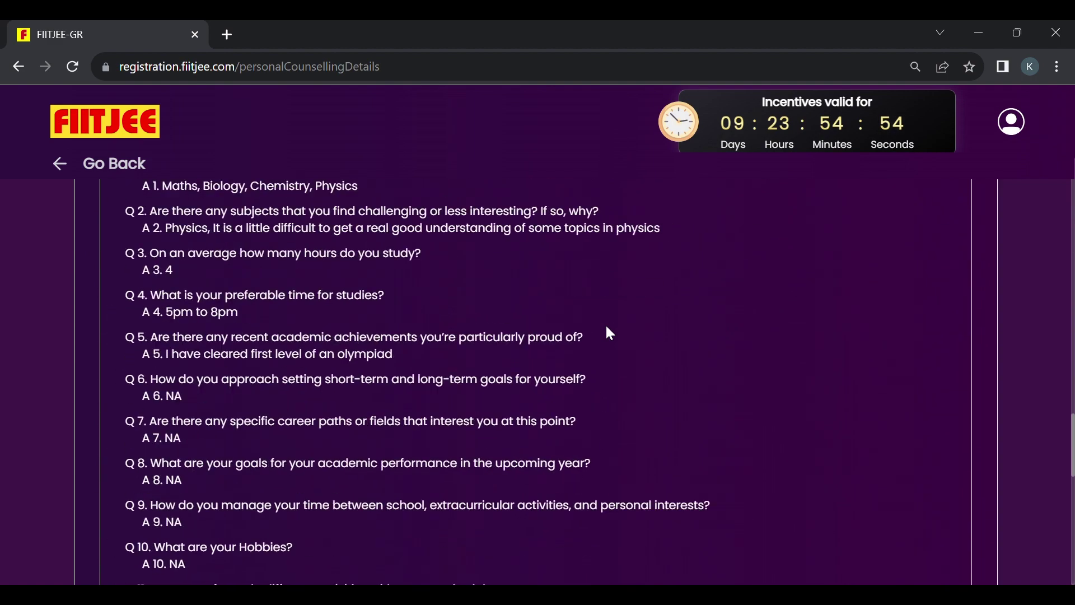
scroll(610, 334, "up", 15)
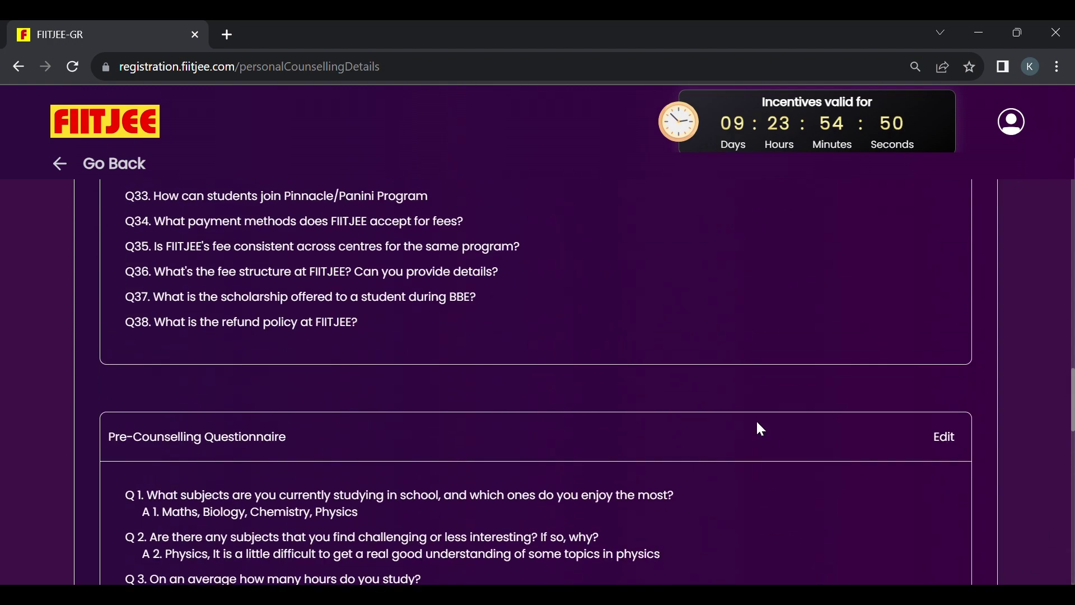
scroll(758, 425, "up", 15)
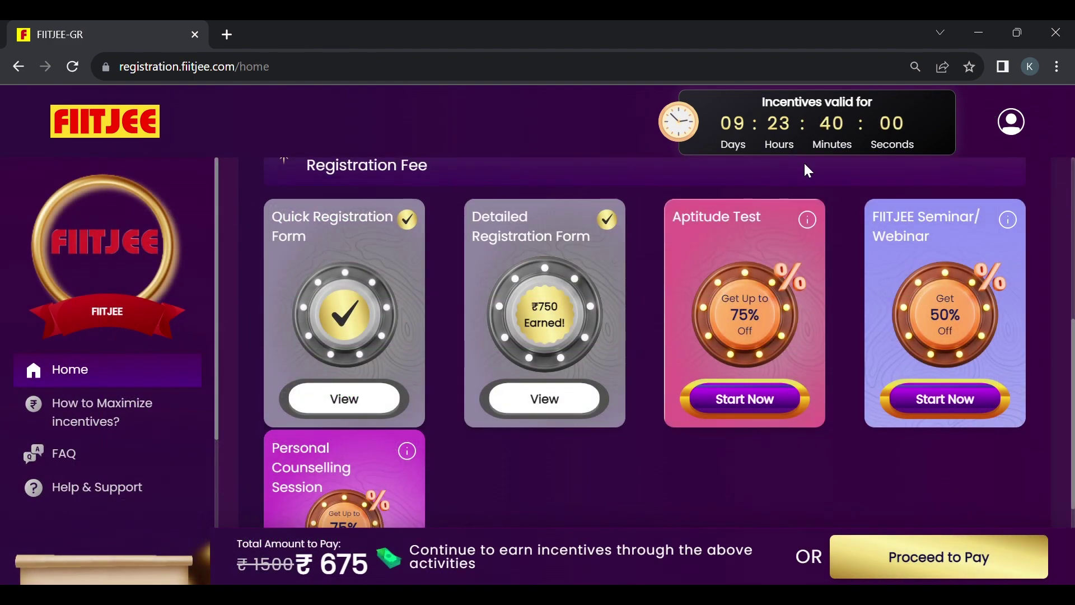
Step: Launch the Aptitude Test from its details page to reach the 30-minute Aptitude_Test instructions
left_click(784, 402)
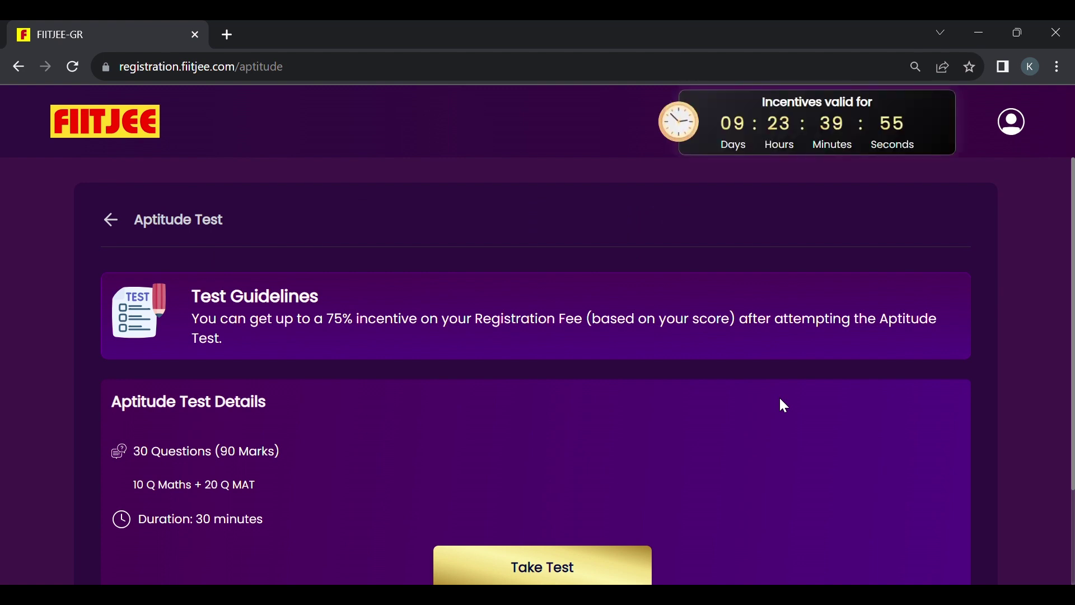
scroll(780, 403, "down", 2)
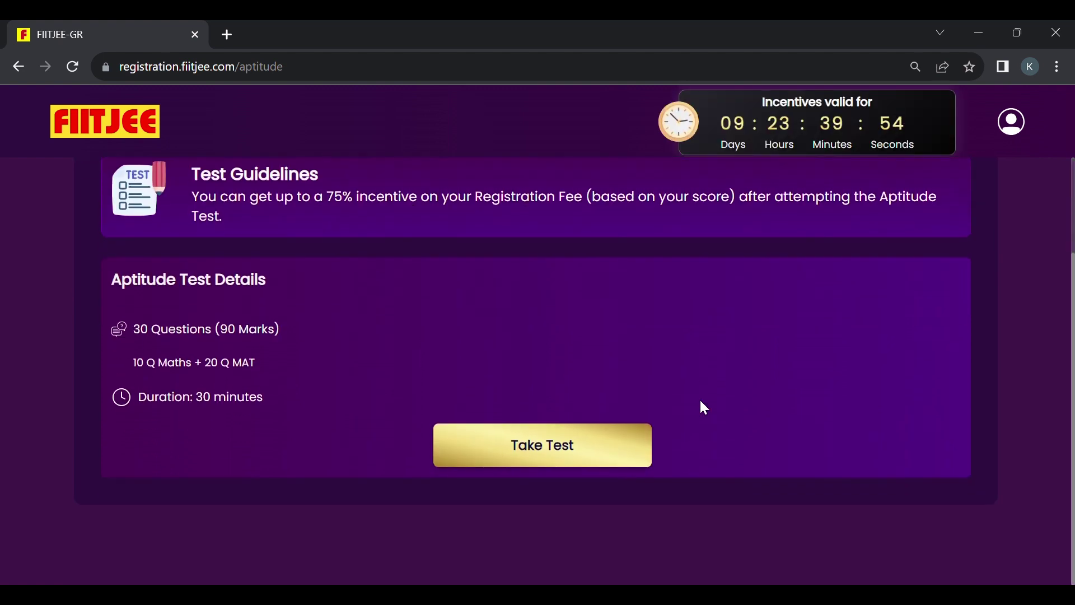
left_click(591, 448)
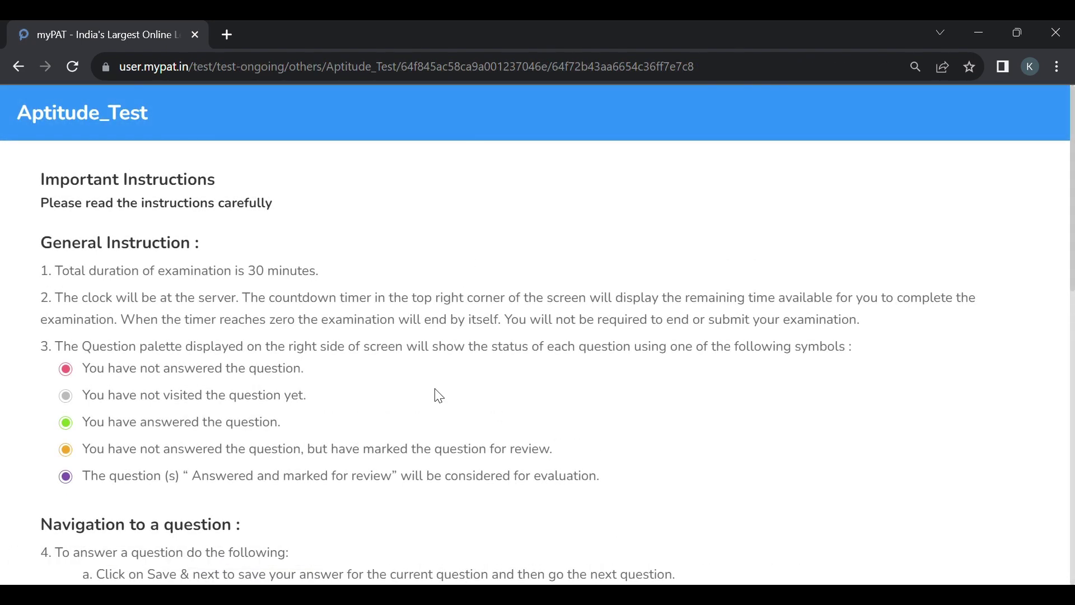
Step: Accept the Aptitude_Test instructions agreement and start the 30-question test
scroll(437, 395, "down", 5)
scroll(439, 396, "down", 8)
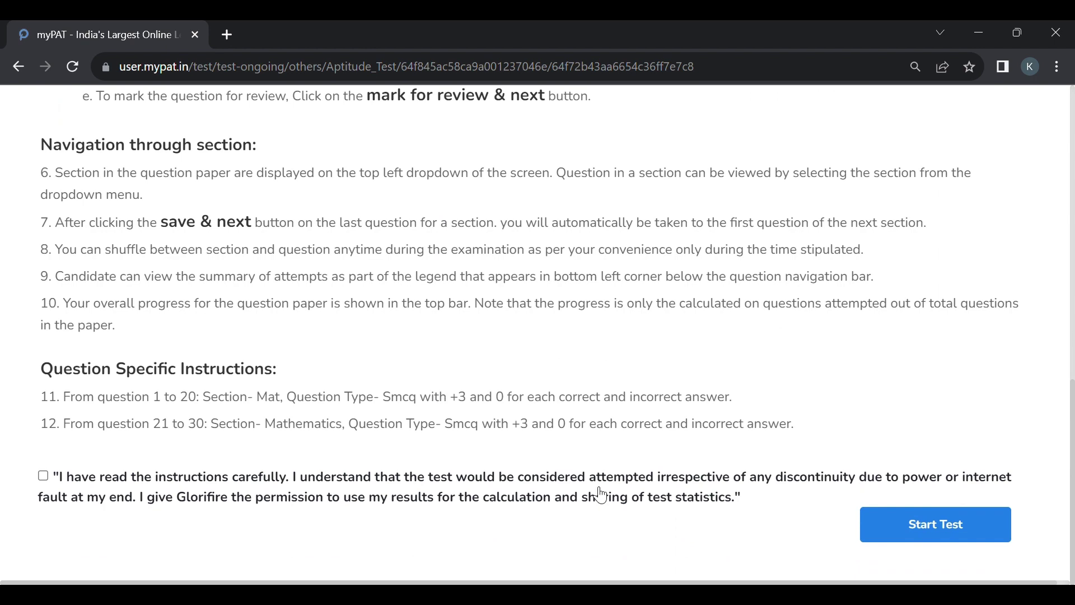
left_click(927, 532)
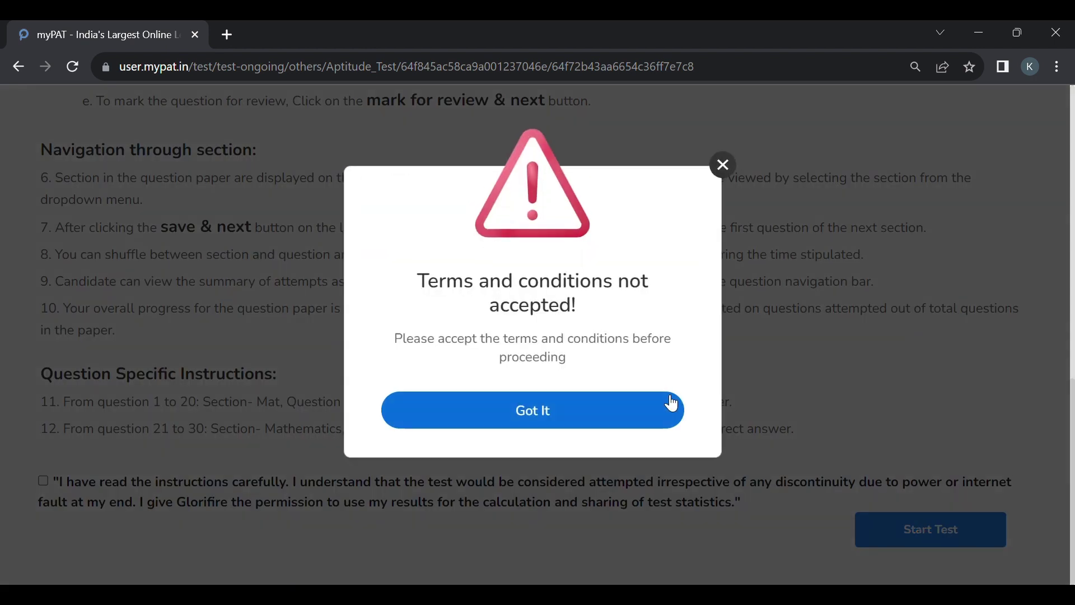
left_click(646, 413)
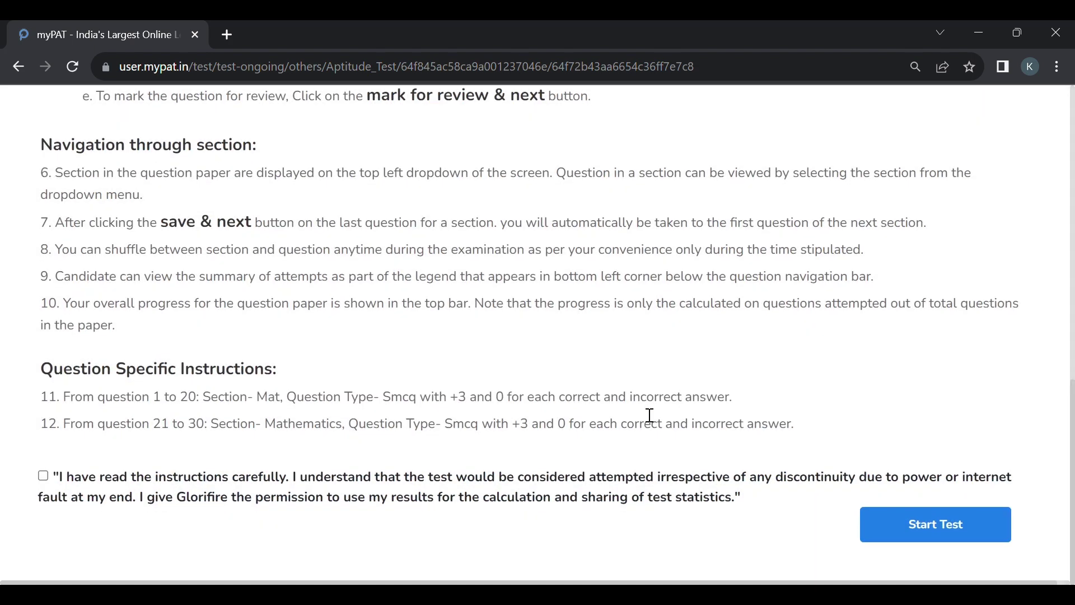
left_click(43, 476)
left_click(902, 527)
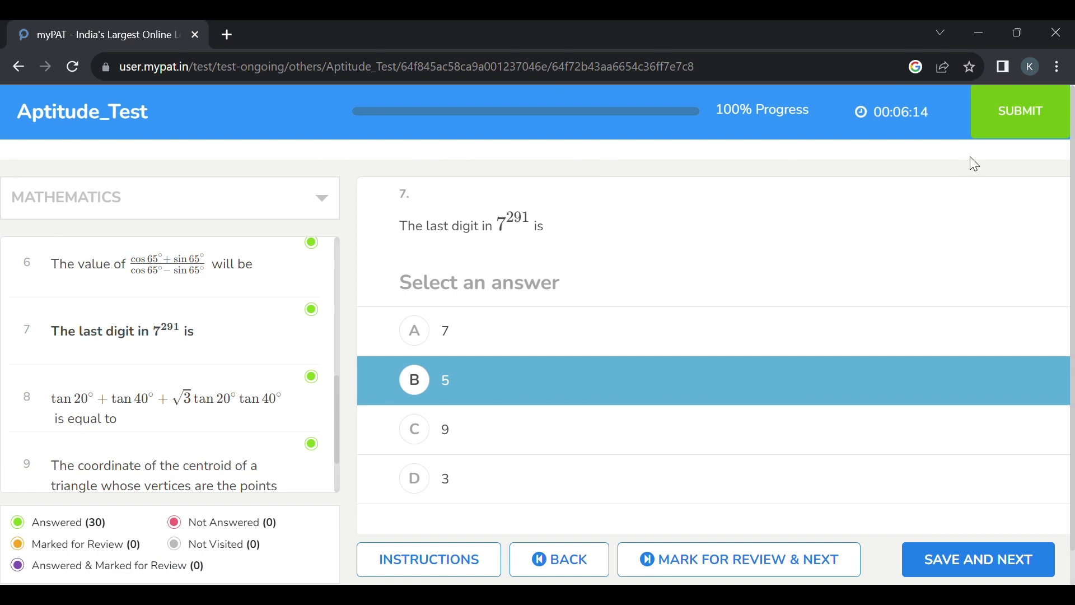
Step: Submit the fully answered aptitude test and confirm in the Done with the Test? dialog
left_click(1036, 135)
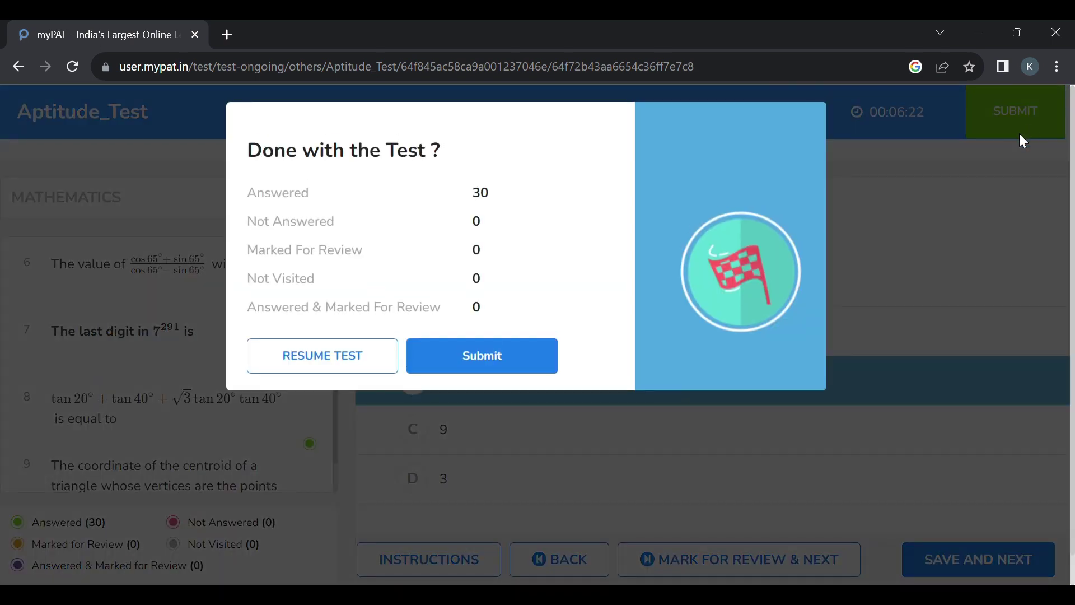
left_click(471, 370)
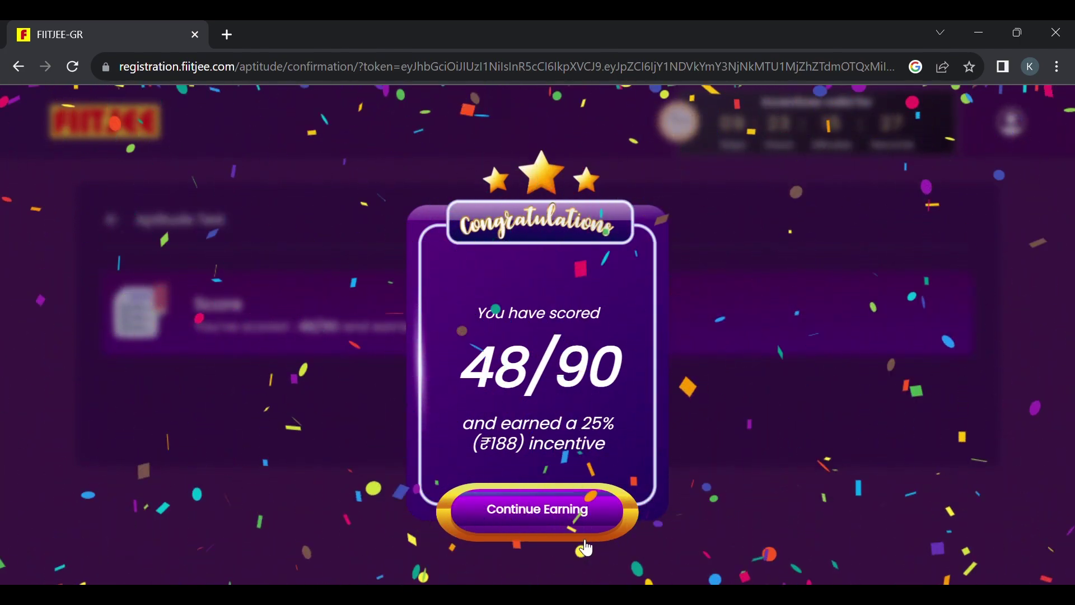
Step: Dismiss the aptitude-test congratulations and scroll the home page to the counselling card
left_click(571, 514)
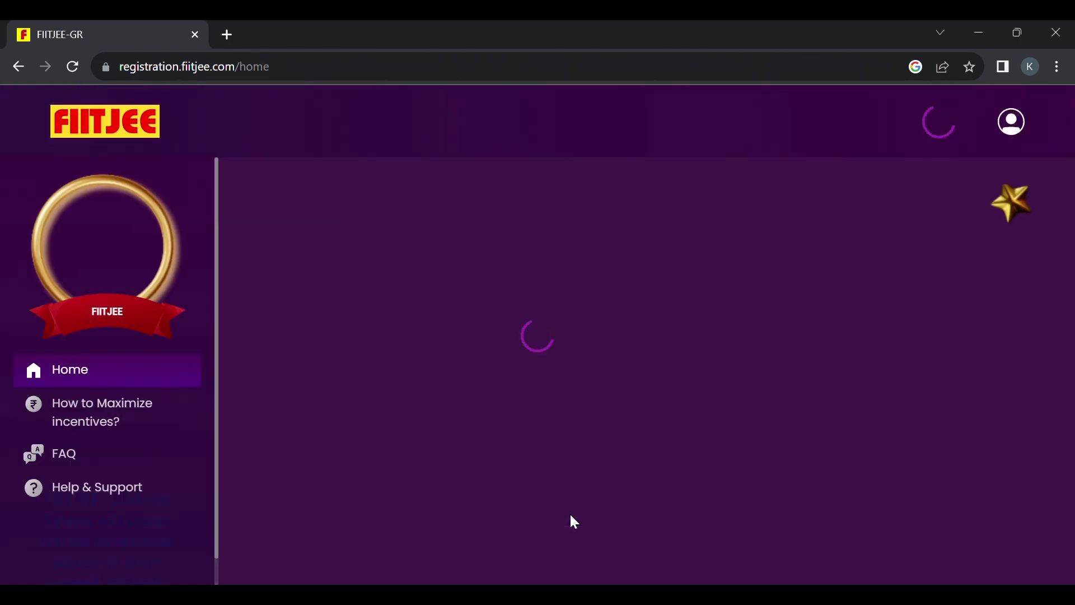
scroll(580, 523, "down", 1)
scroll(580, 523, "down", 8)
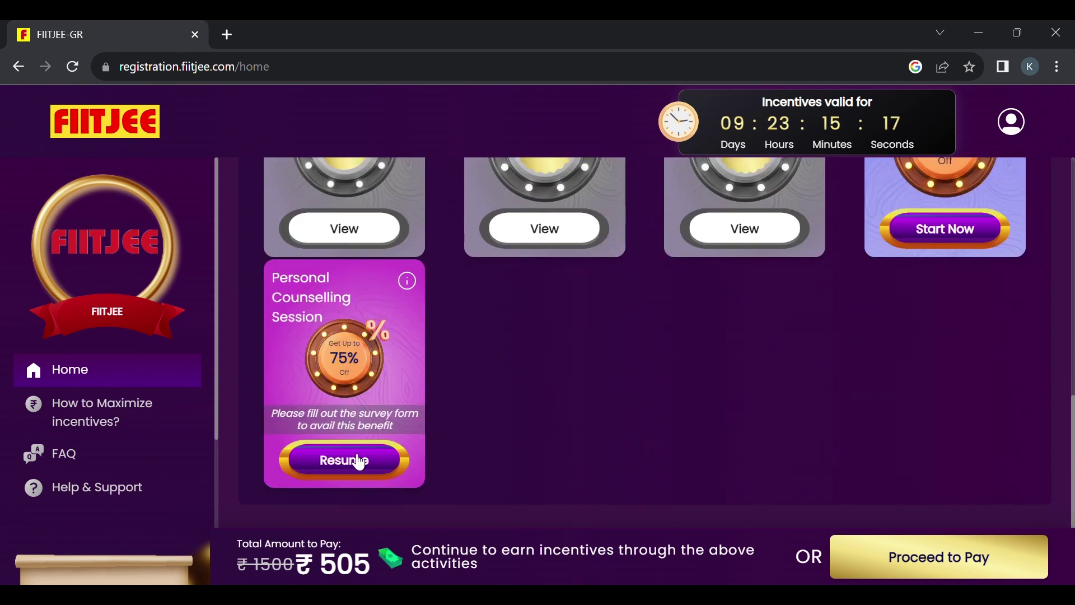
Step: Resume the Personal Counselling Session and submit its feedback form
left_click(359, 462)
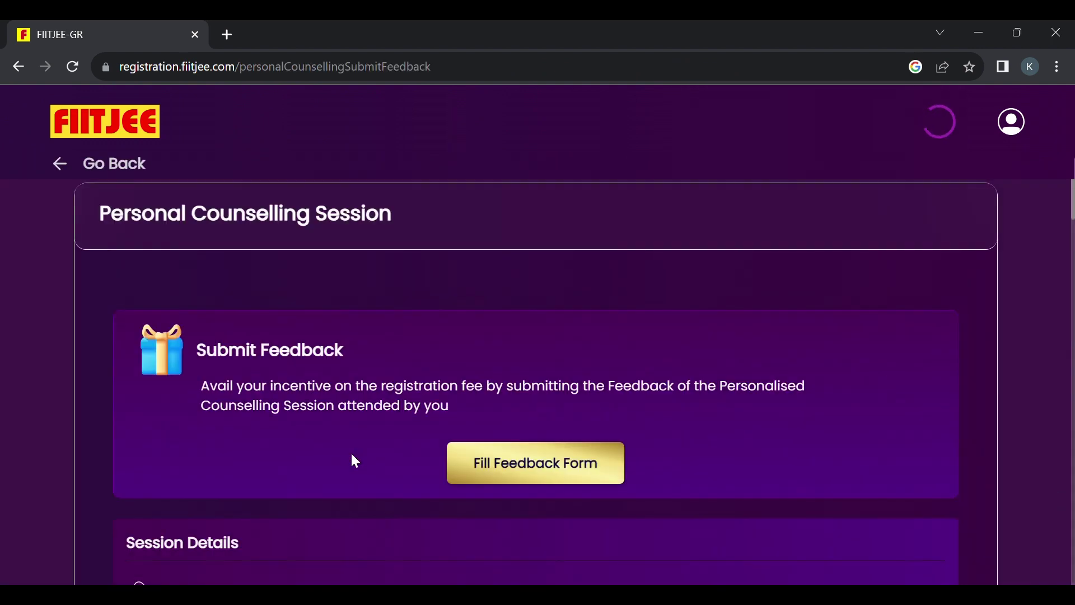
left_click(506, 468)
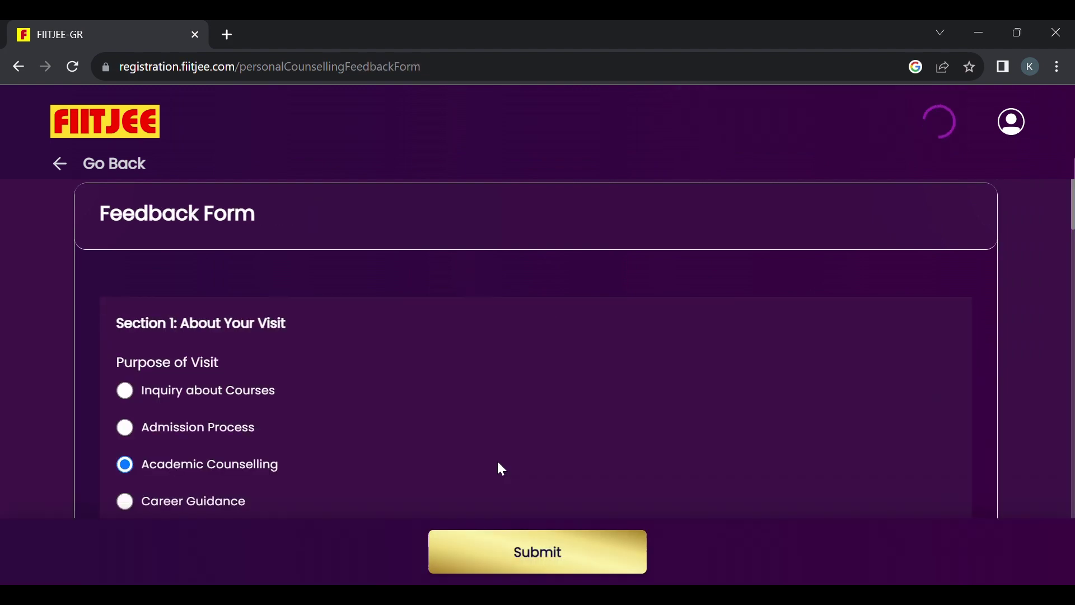
scroll(516, 427, "down", 5)
scroll(517, 424, "down", 15)
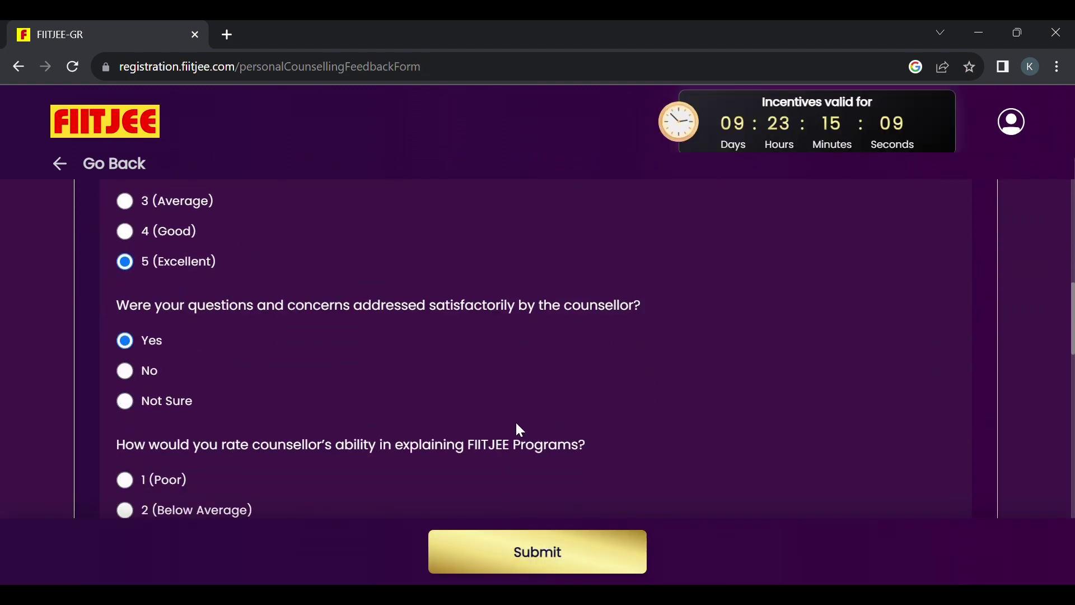
scroll(516, 424, "down", 12)
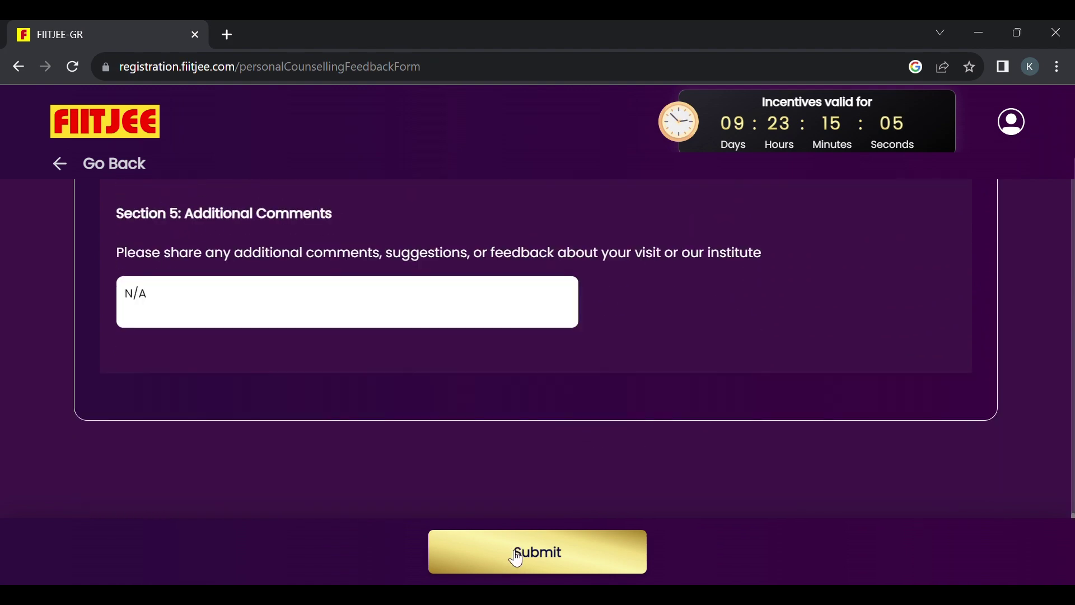
left_click(509, 551)
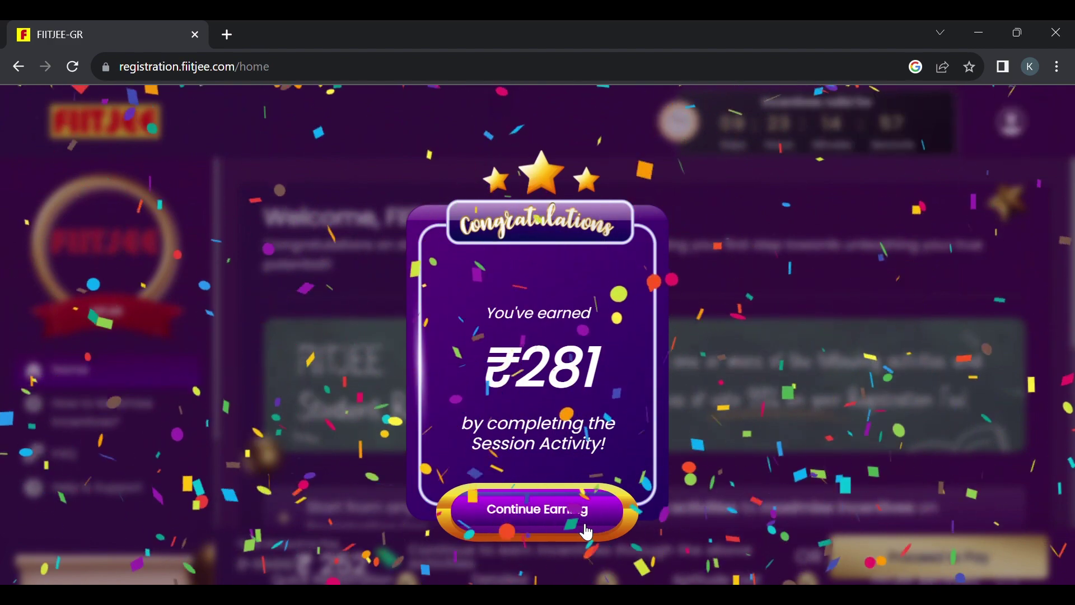
Step: Close the ₹281 popup and review the home page incentive cards with ₹252 now due
left_click(585, 531)
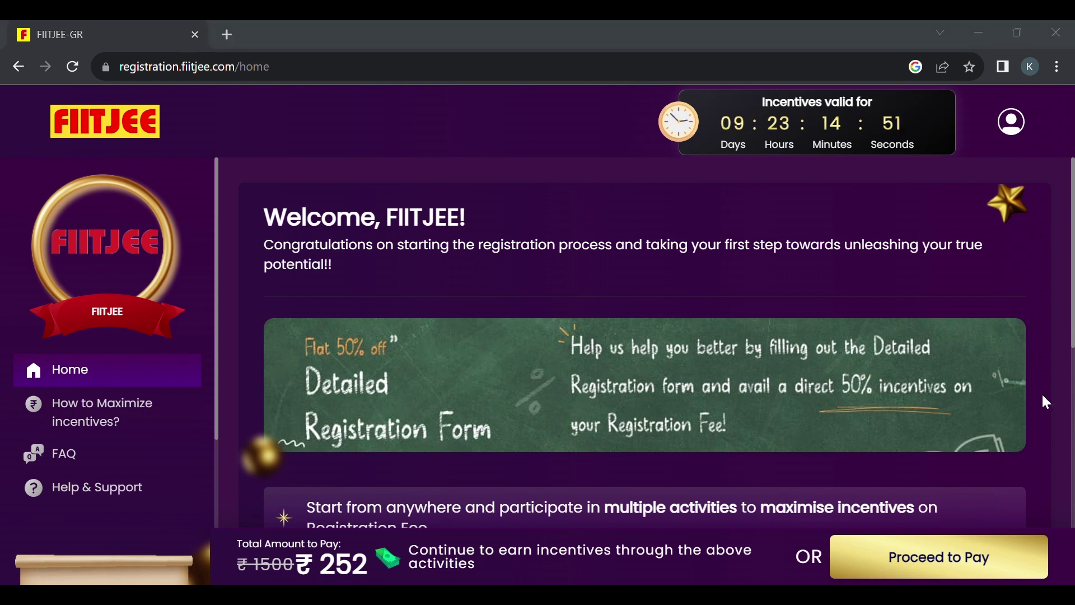
scroll(564, 391, "down", 6)
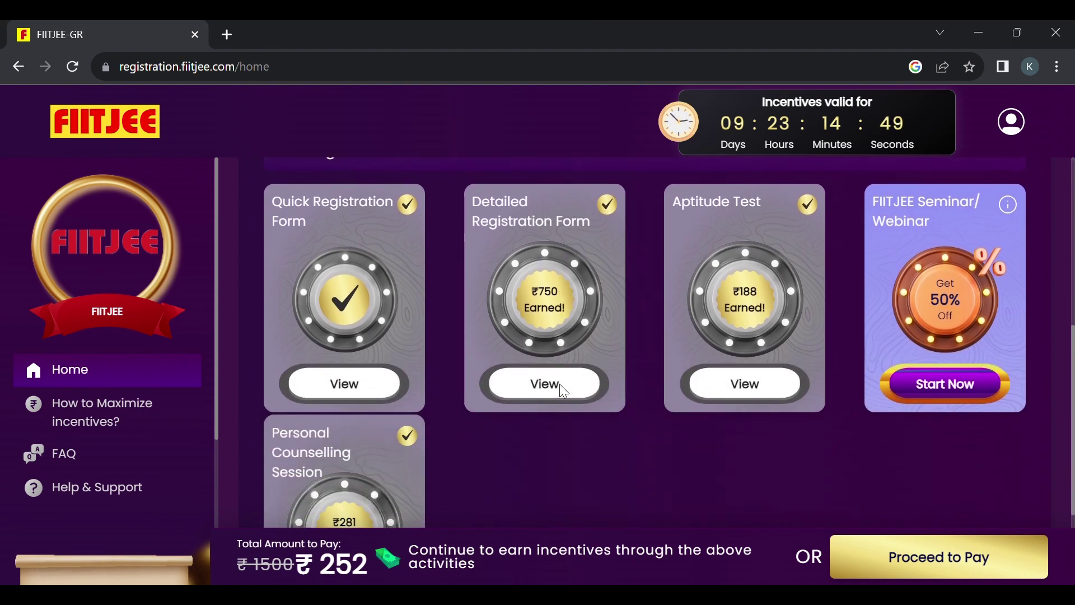
scroll(506, 410, "down", 2)
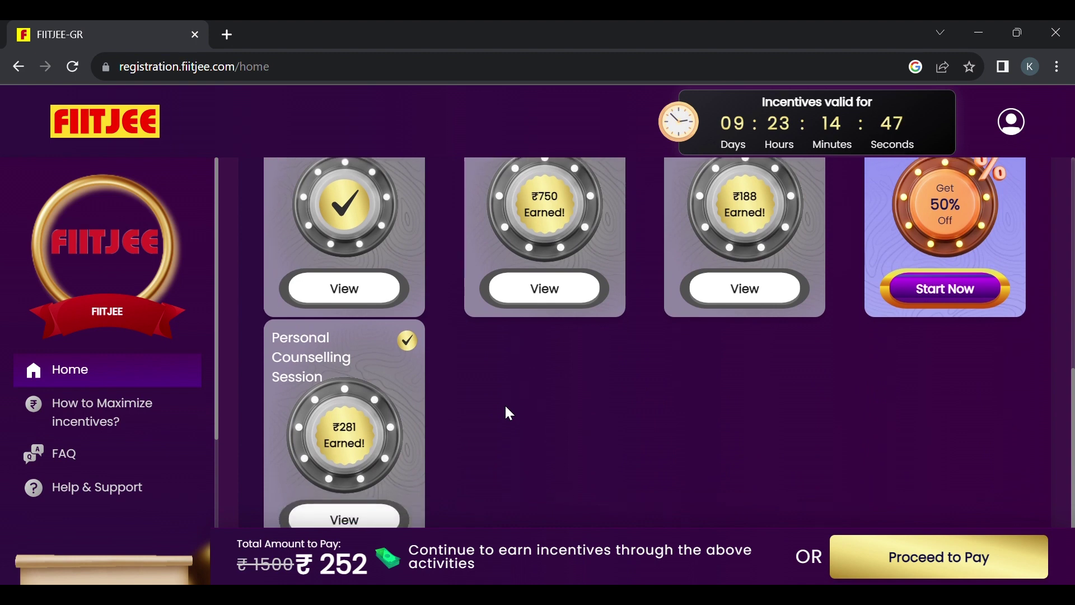
scroll(506, 407, "up", 5)
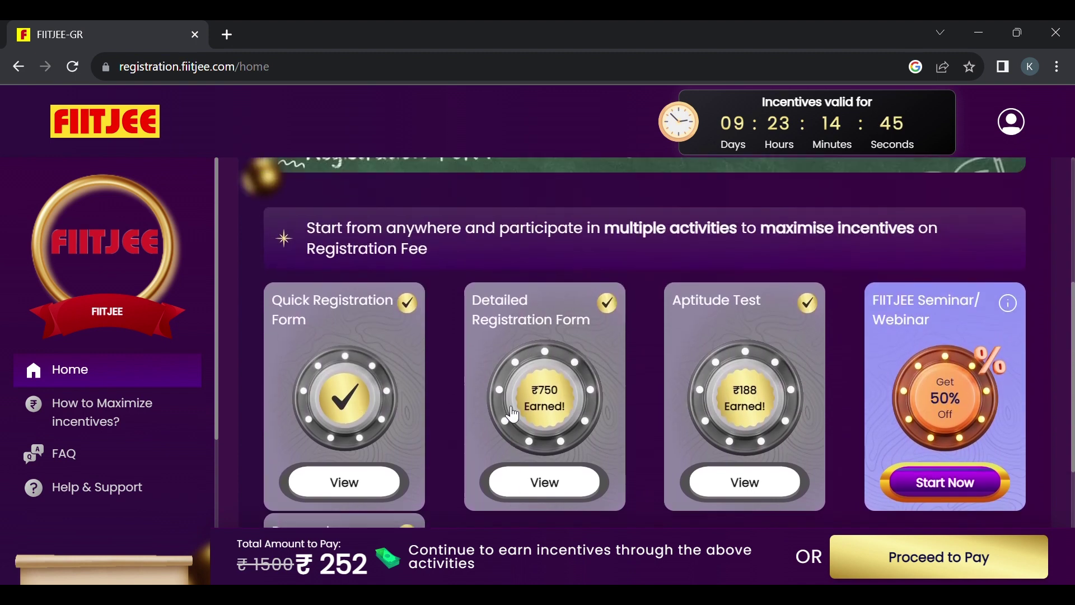
scroll(505, 405, "up", 5)
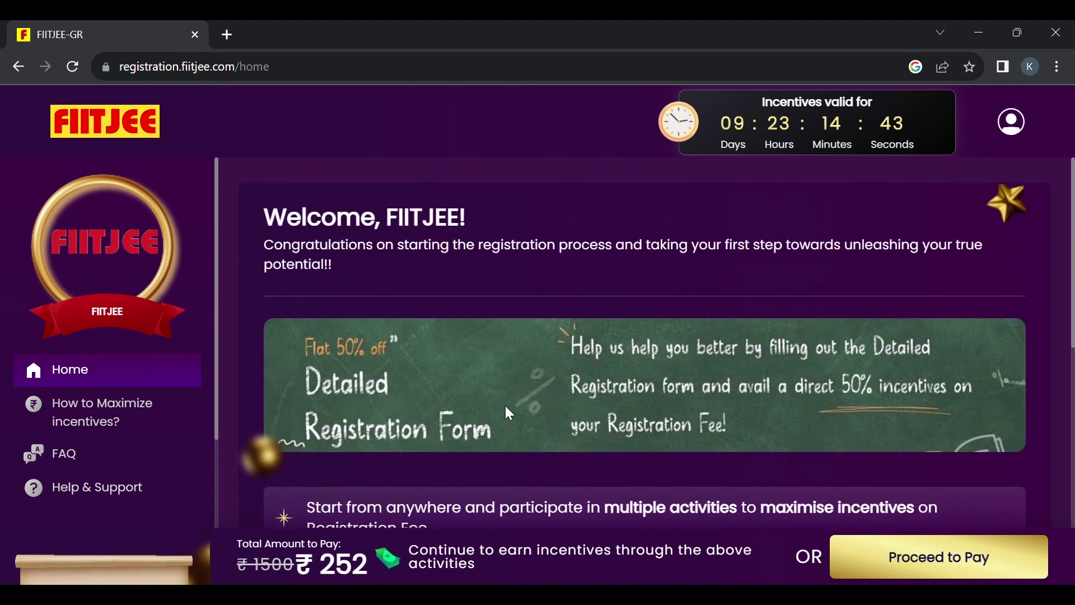
scroll(505, 406, "down", 5)
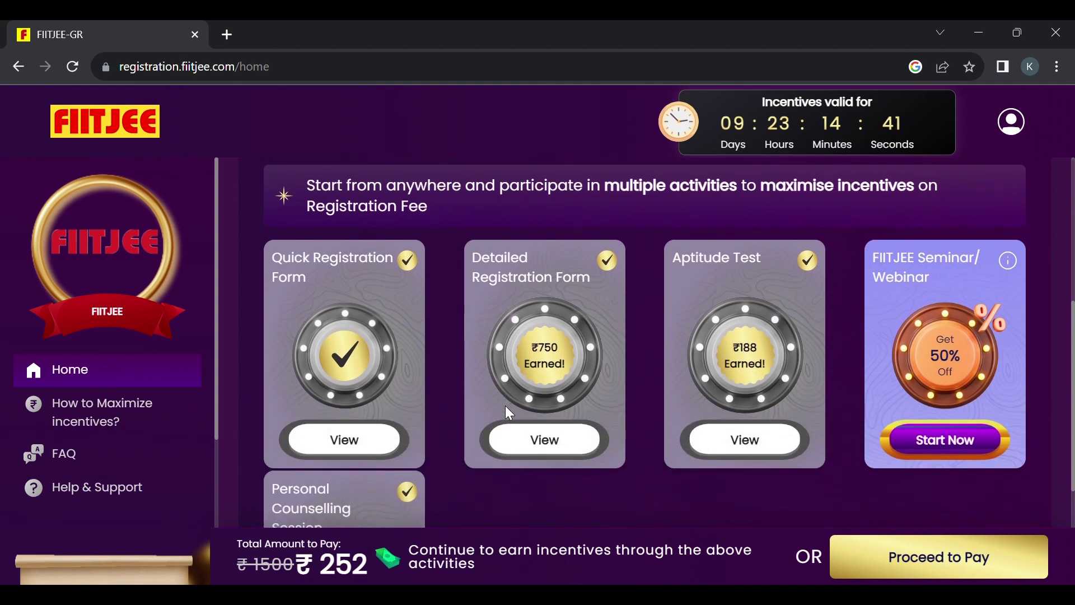
scroll(505, 407, "down", 3)
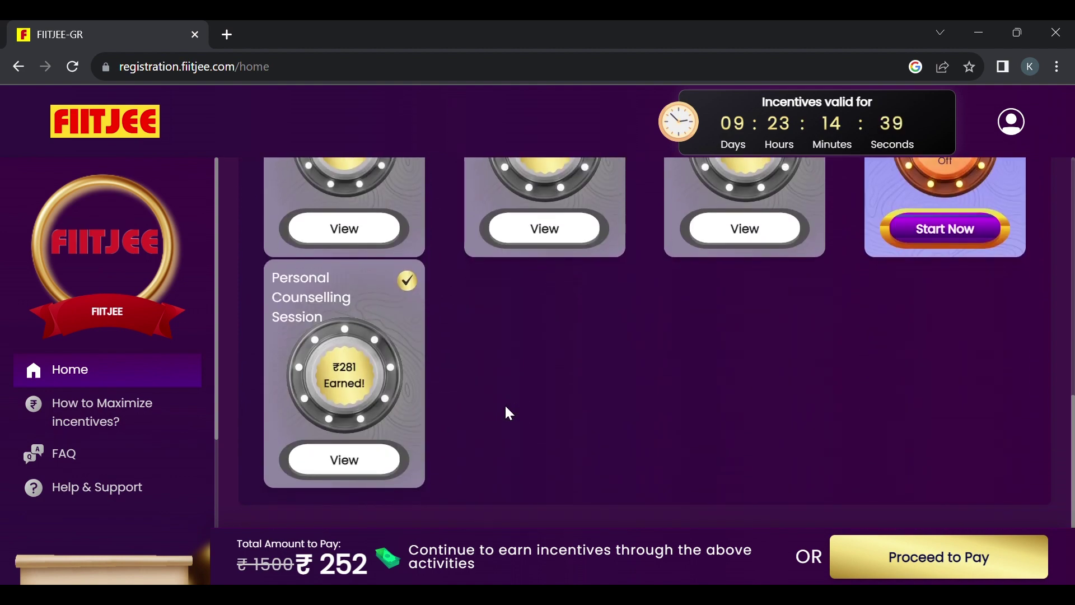
Step: Start paying the registration fee and confirm the Personal Details panel
left_click(879, 569)
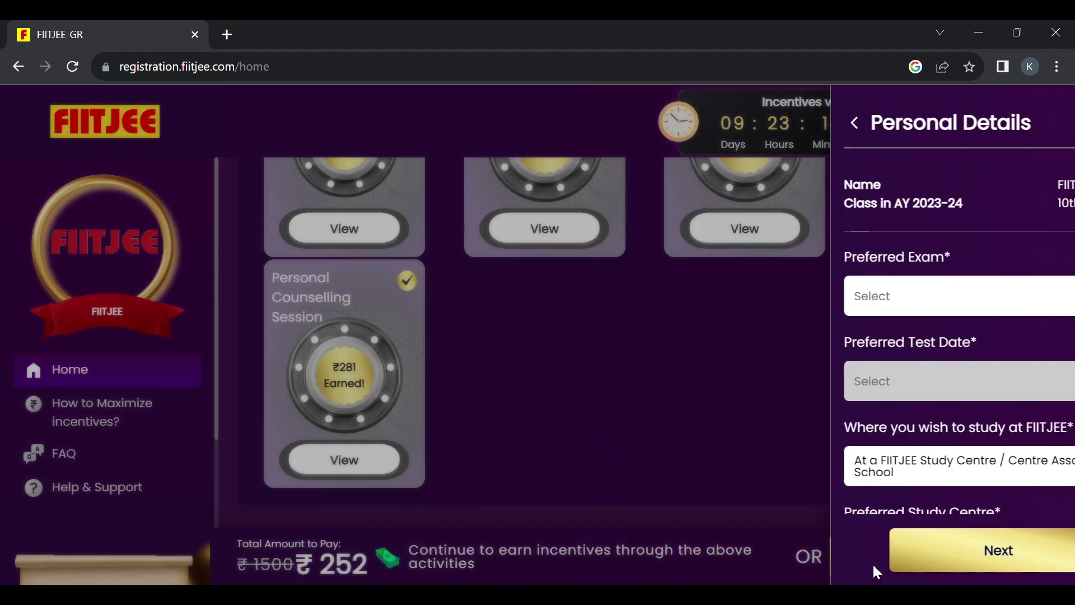
scroll(955, 401, "down", 3)
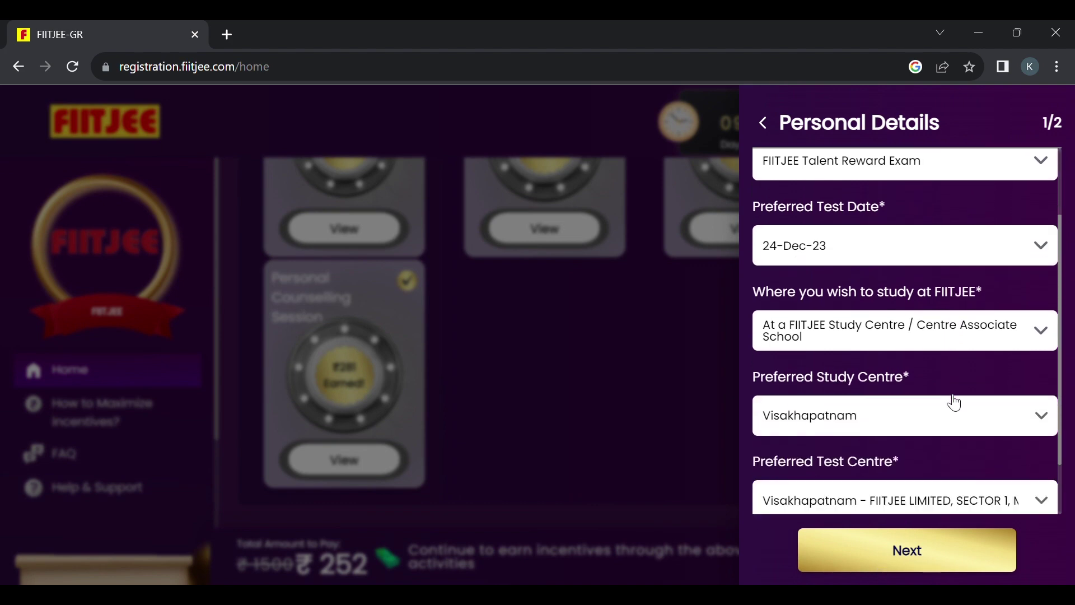
scroll(957, 402, "up", 3)
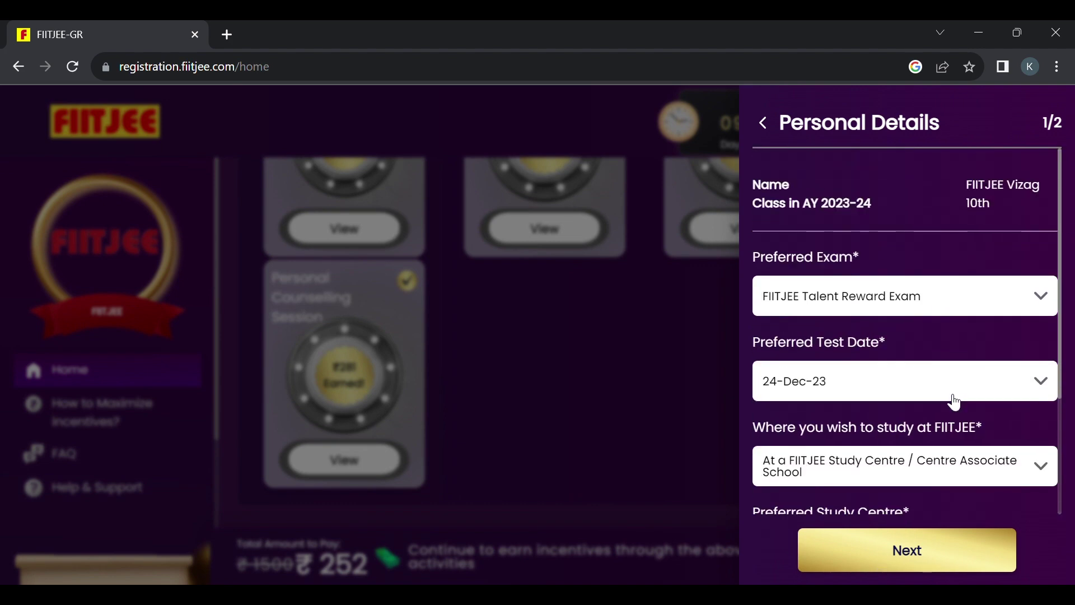
left_click(867, 552)
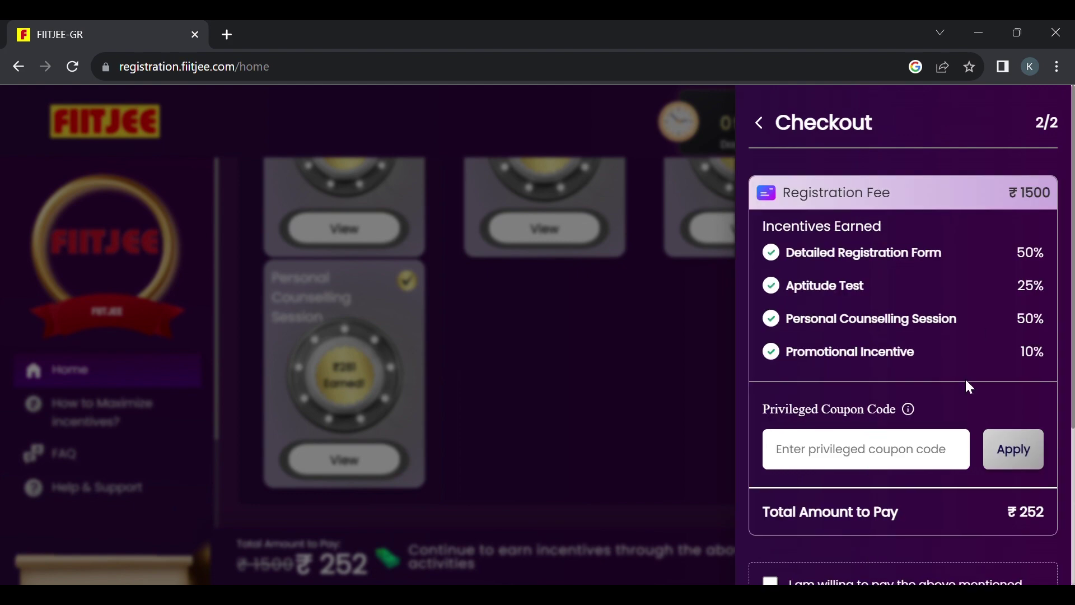
Step: Review the checkout's four incentives, including the 10% Promotional Incentive, totalling ₹252
scroll(965, 379, "down", 2)
mouse_move(910, 295)
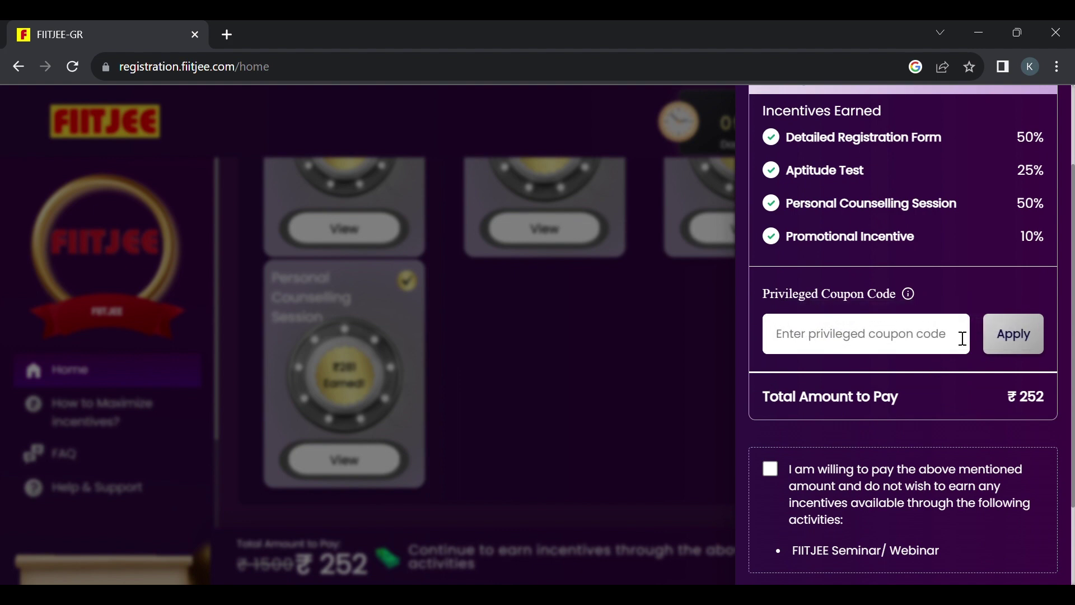
scroll(953, 341, "down", 2)
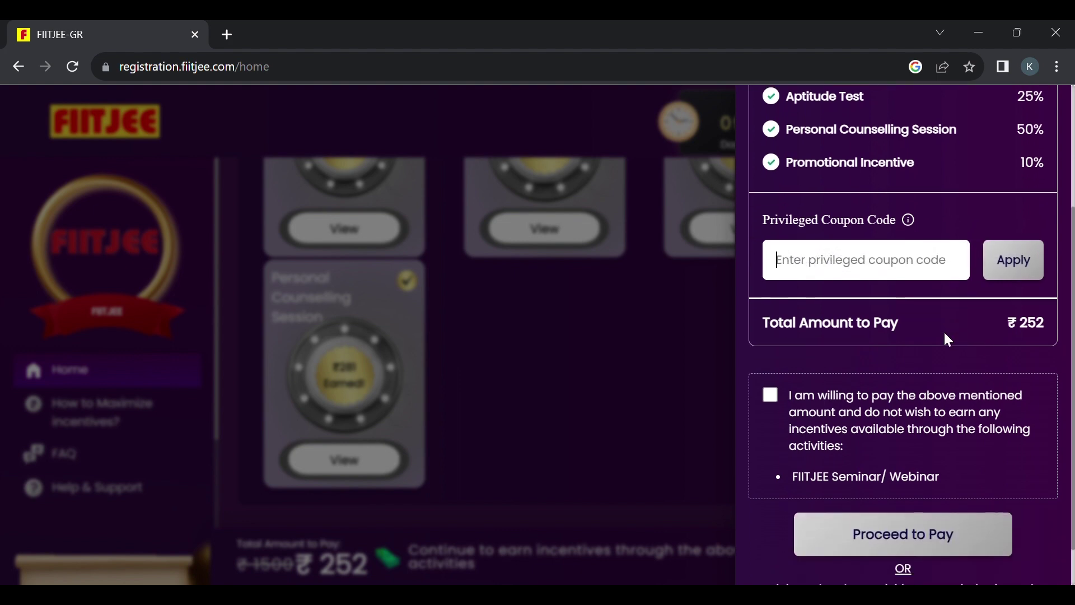
left_click(898, 258)
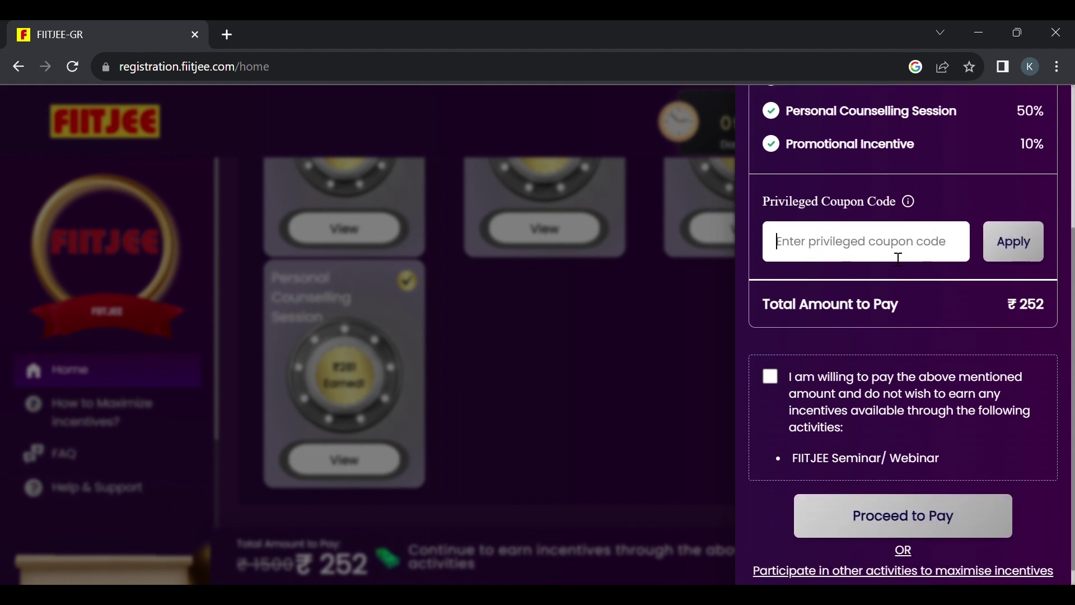
scroll(965, 366, "down", 1)
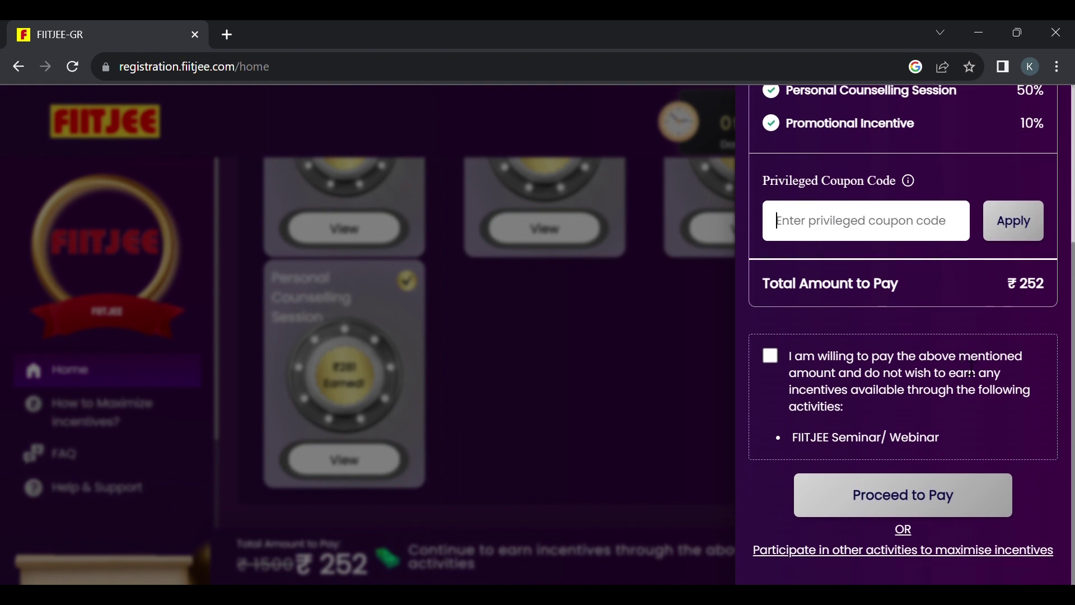
scroll(972, 369, "up", 4)
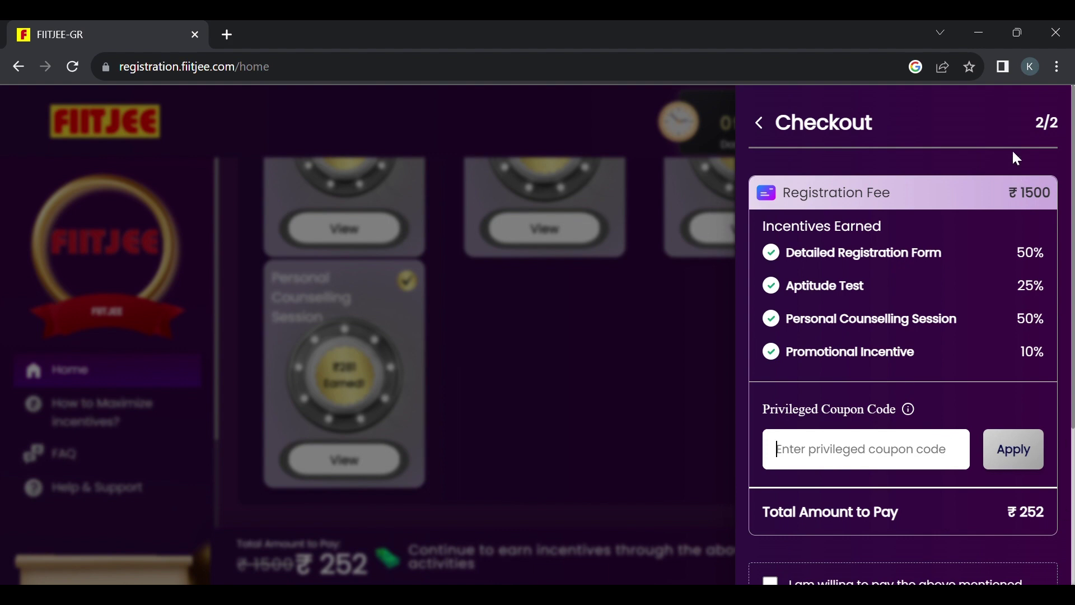
scroll(977, 297, "down", 4)
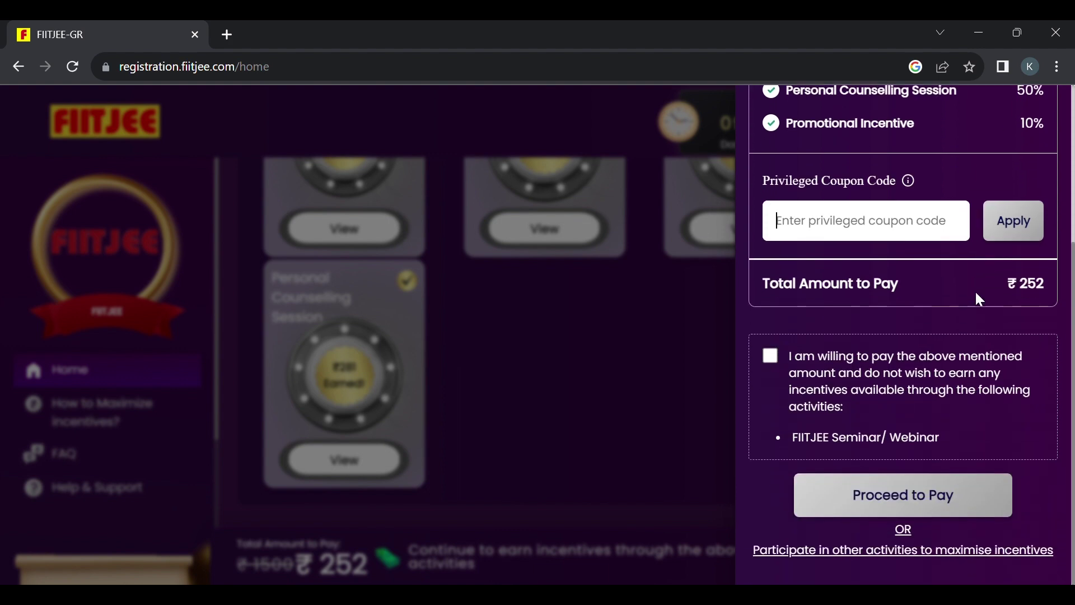